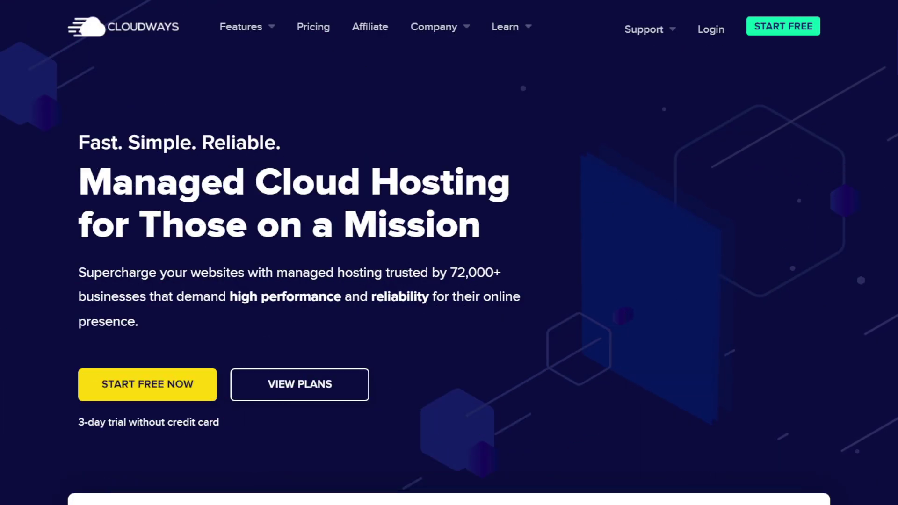
Scroll down through the current page in Brave
scroll(449, 253, "down", 2)
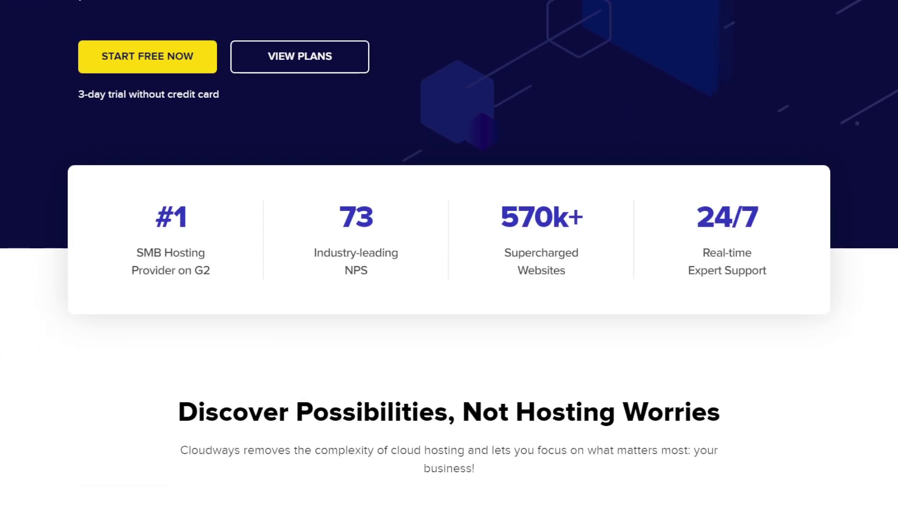
scroll(449, 252, "down", 4)
scroll(449, 253, "down", 10)
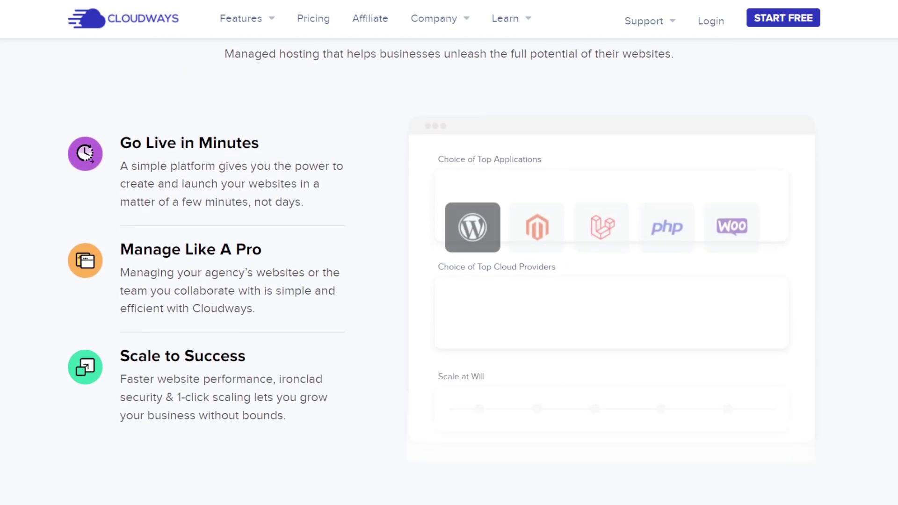
scroll(449, 252, "down", 10)
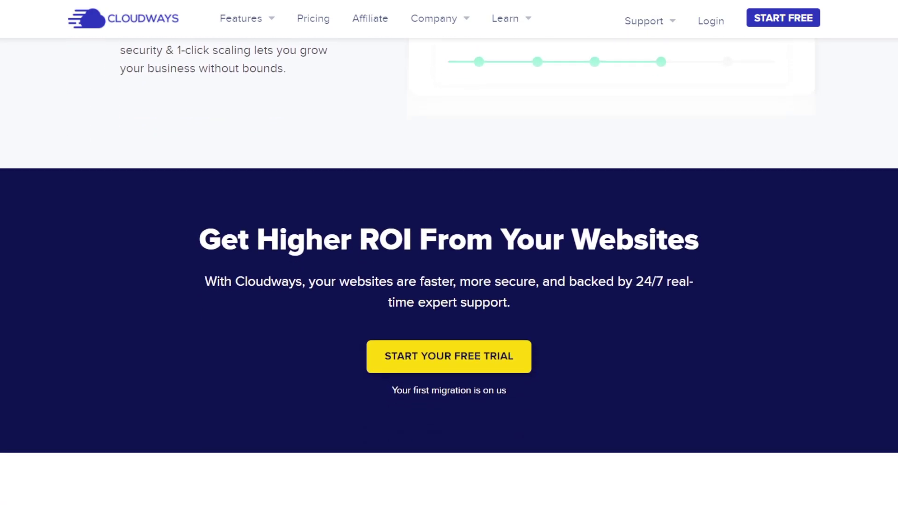
scroll(449, 253, "down", 10)
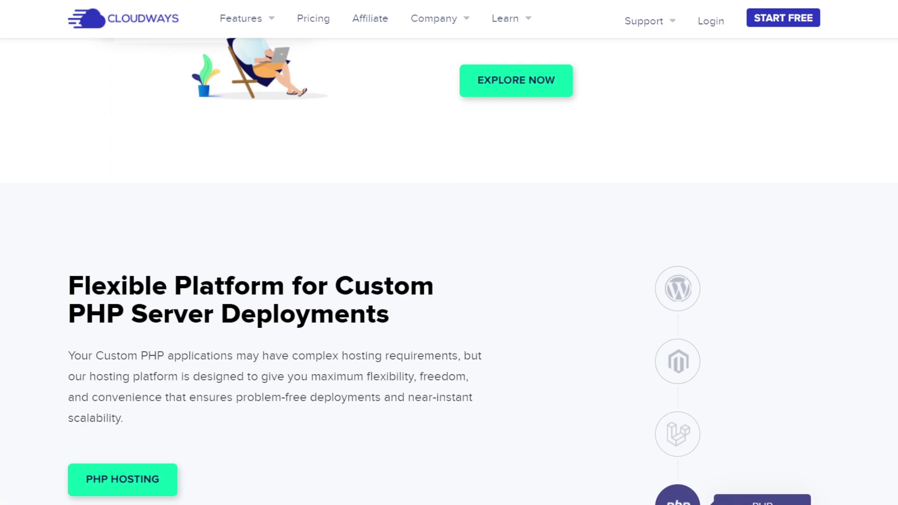
scroll(449, 253, "down", 3)
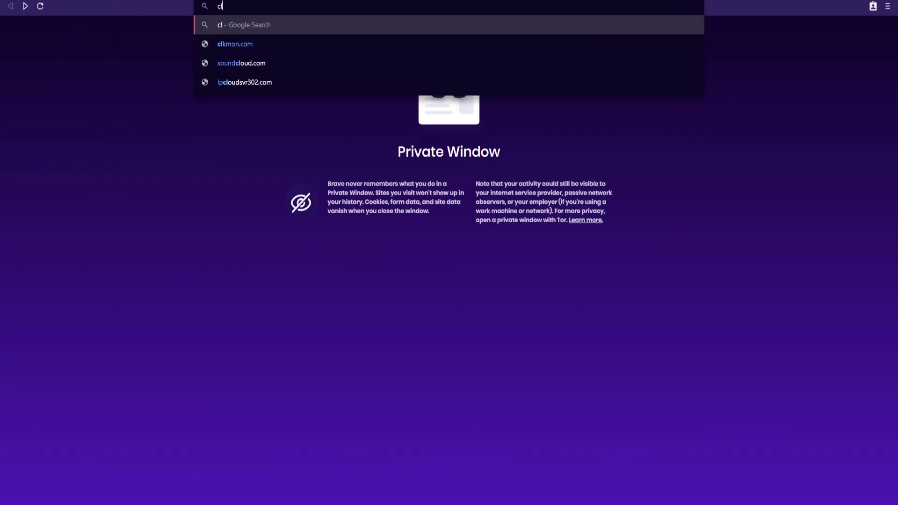
Sign up for a Cloudways free trial using promo code GIO15
key("Return")
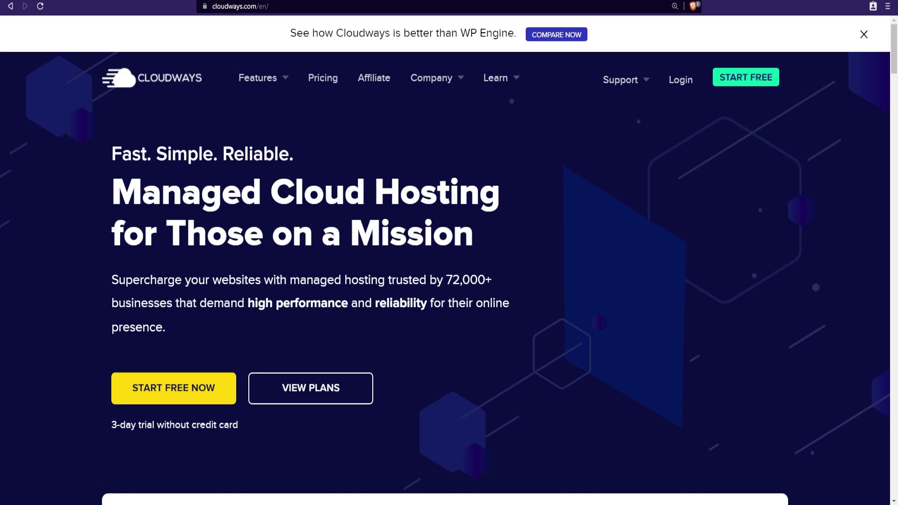
left_click(742, 84)
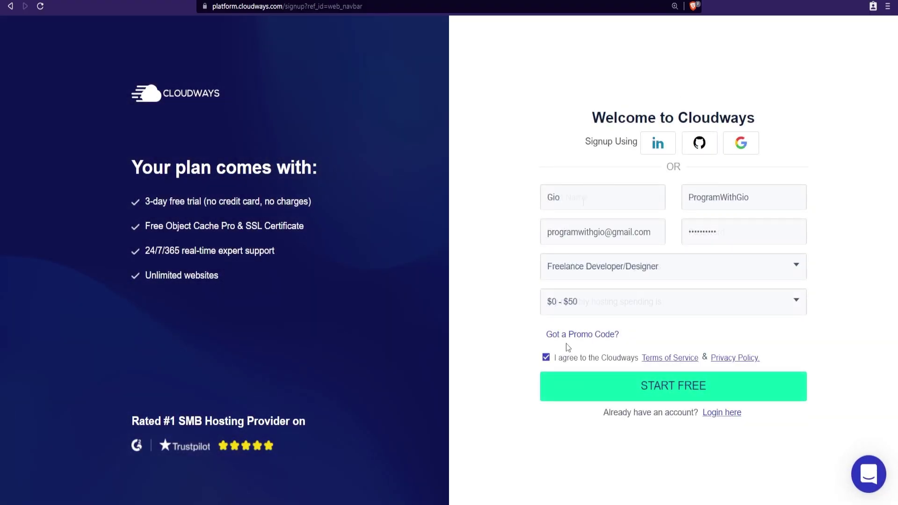
left_click(578, 335)
left_click(725, 336)
type("G")
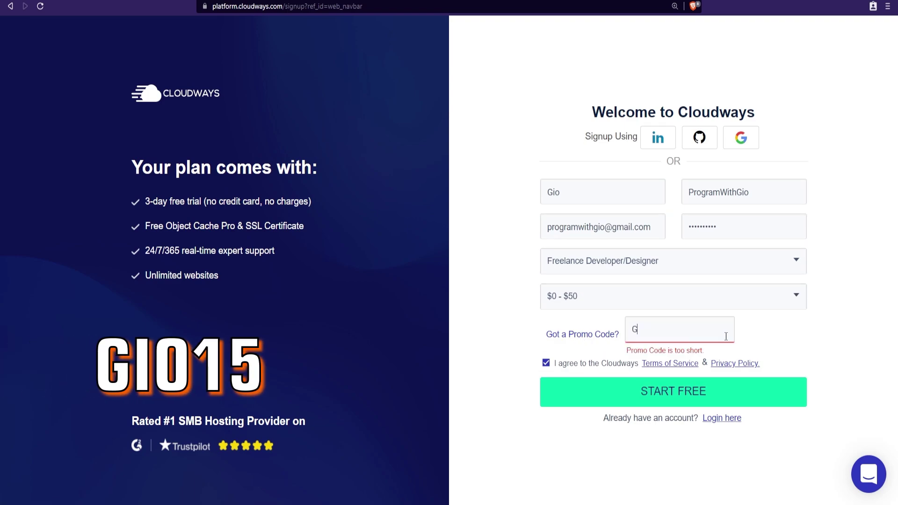
type("IO15")
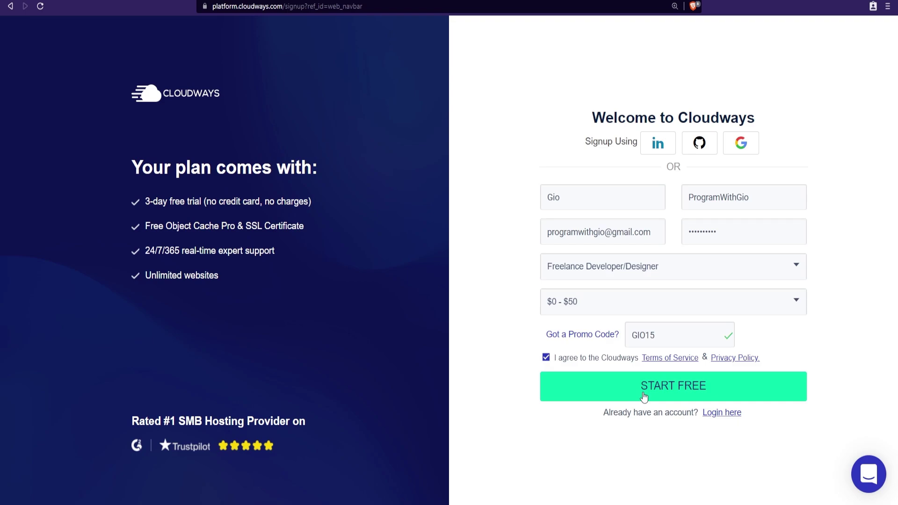
left_click(644, 397)
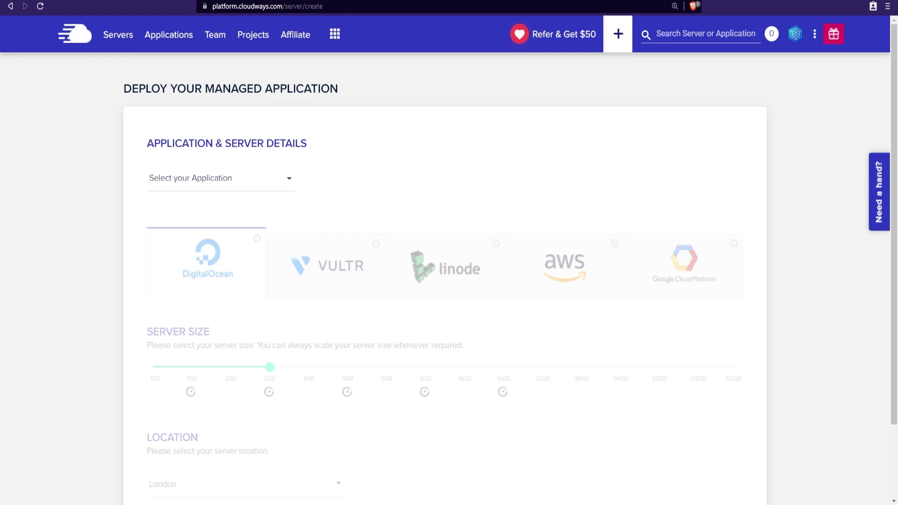
Choose PHP Custom App as the application type
left_click(227, 176)
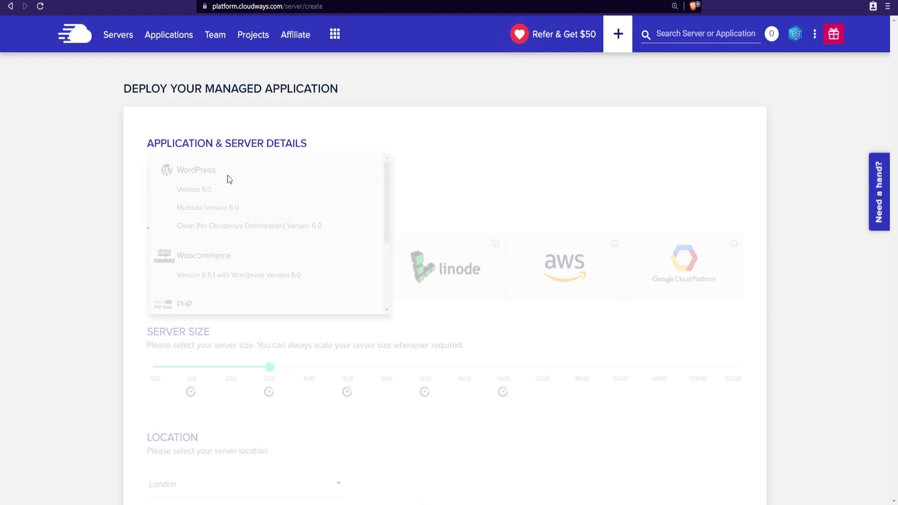
scroll(210, 243, "down", 2)
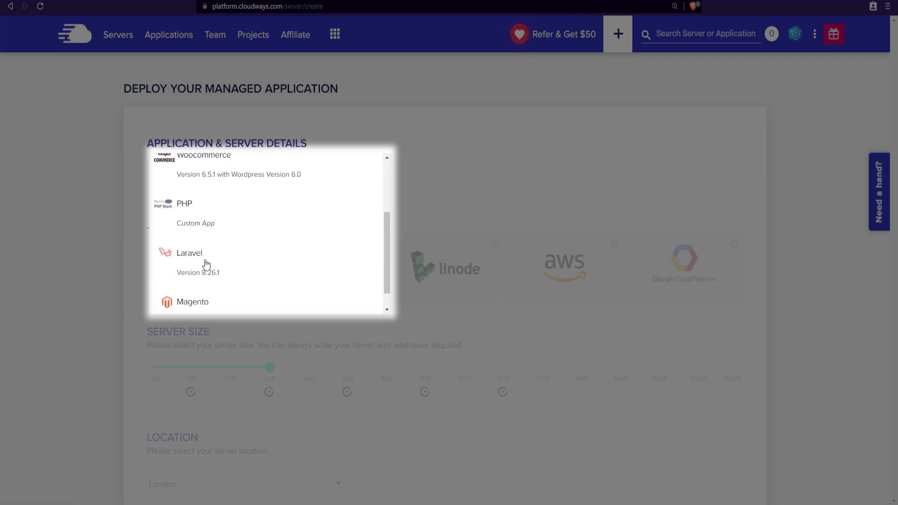
scroll(200, 238, "down", 1)
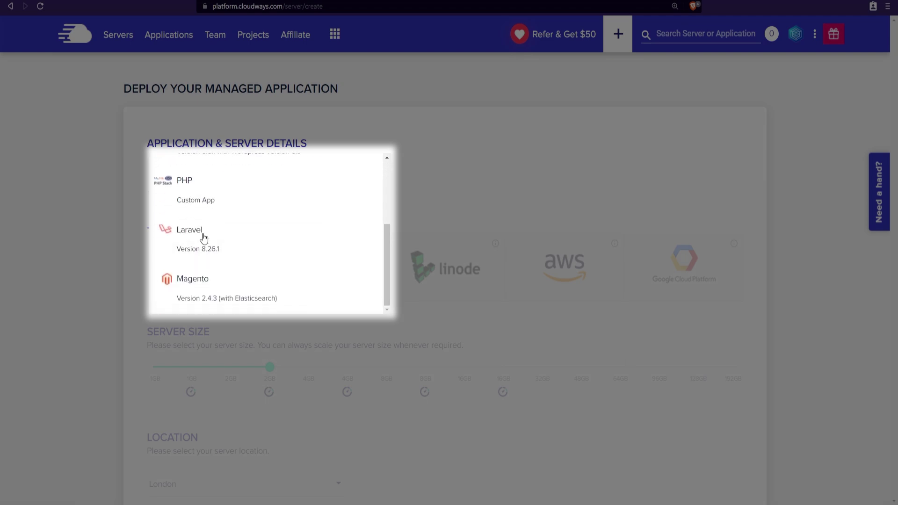
left_click(205, 201)
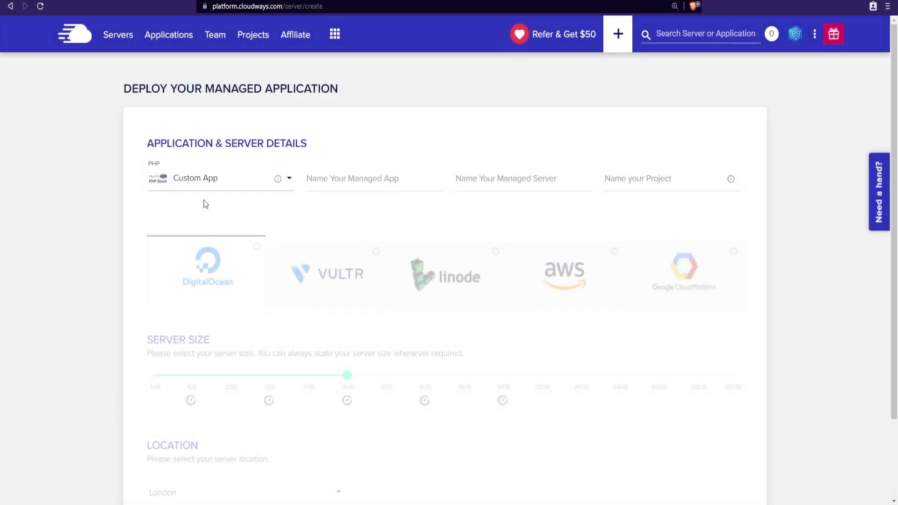
Name the app 'Program With Gio', the server 'Custom PHP' and the project 'Lesson 3.27'
left_click(355, 179)
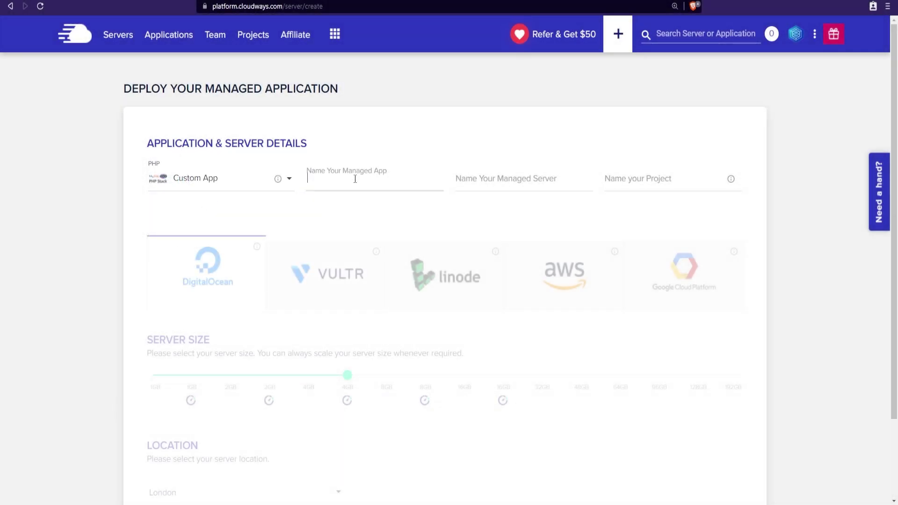
type("Program With Gio")
key("Tab")
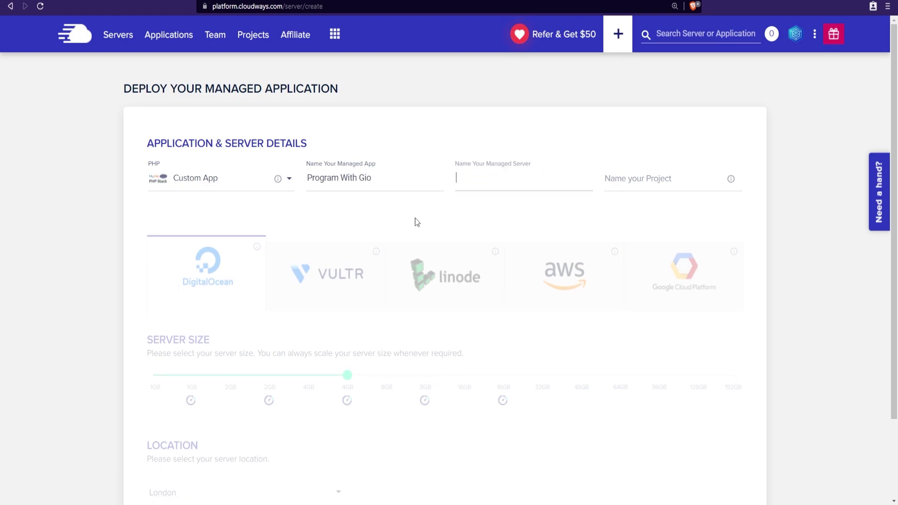
type("Custom PHP")
key("Tab")
type("Lesso")
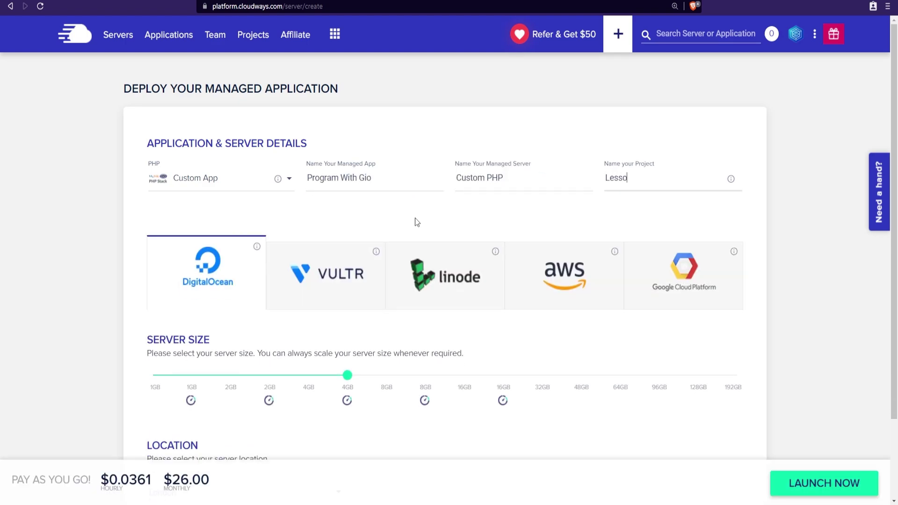
type("n 3.27")
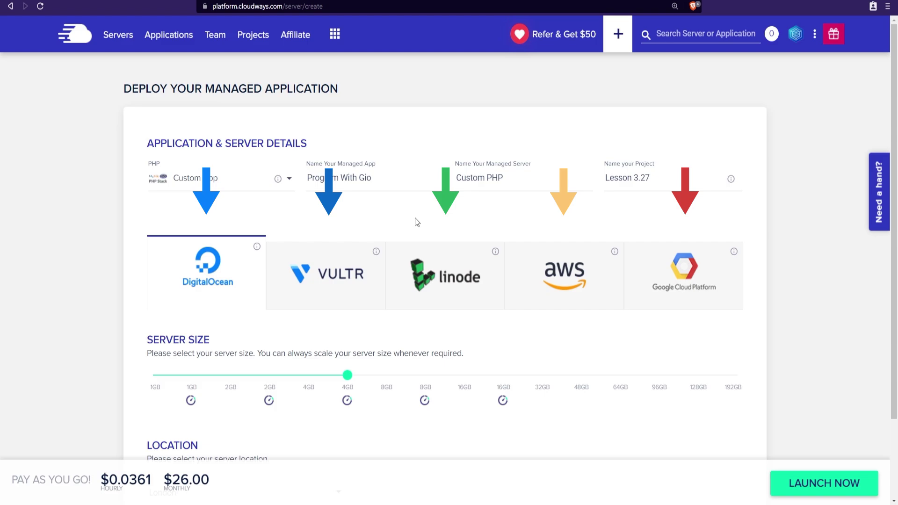
Compare providers, then settle on DigitalOcean with a 1GB server size
left_click(340, 283)
left_click(440, 280)
left_click(585, 289)
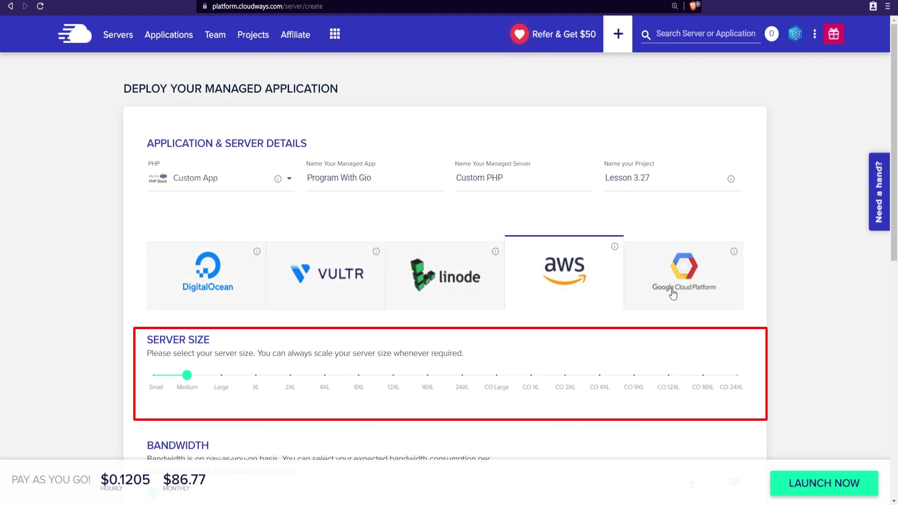
left_click(685, 290)
left_click(254, 269)
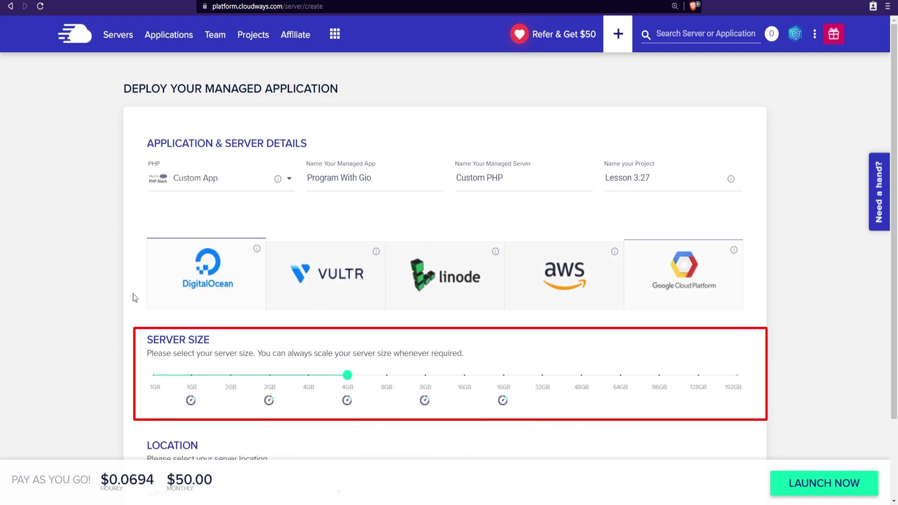
left_click(437, 385)
left_click_drag(432, 375, 72, 392)
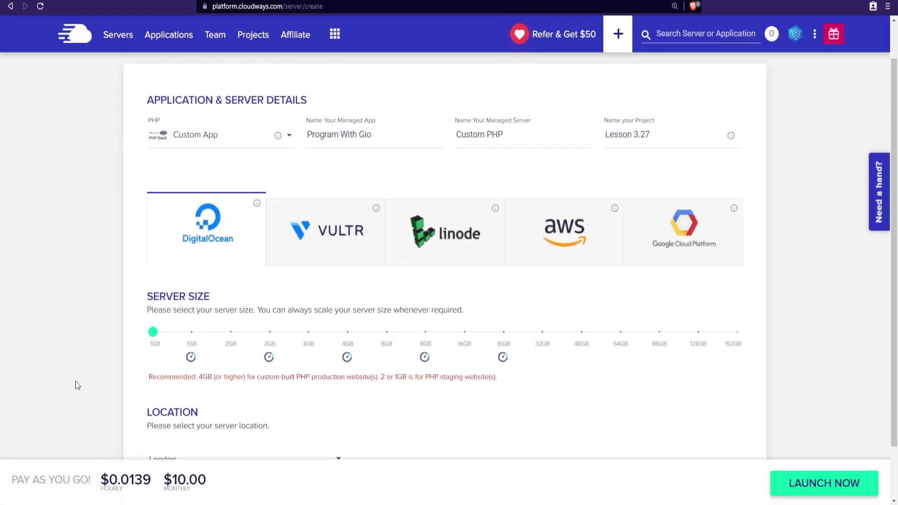
scroll(77, 385, "down", 1)
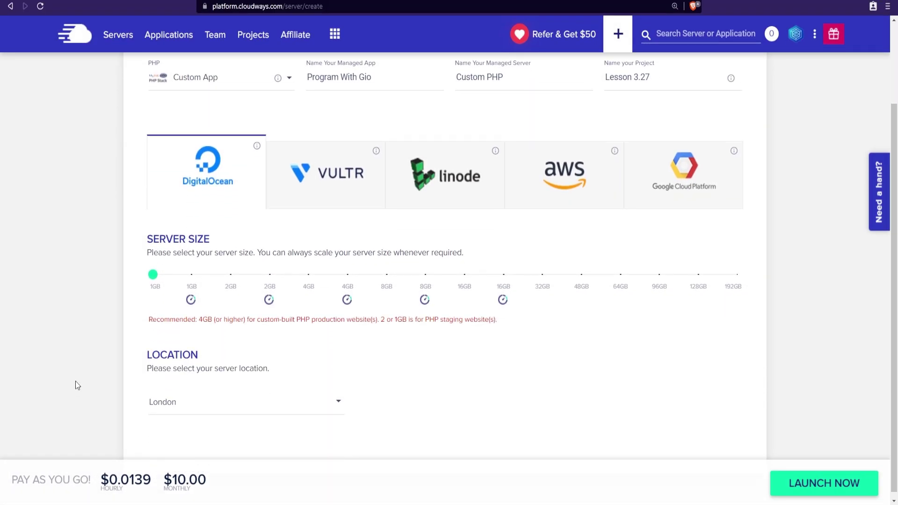
left_click_drag(214, 484, 159, 485)
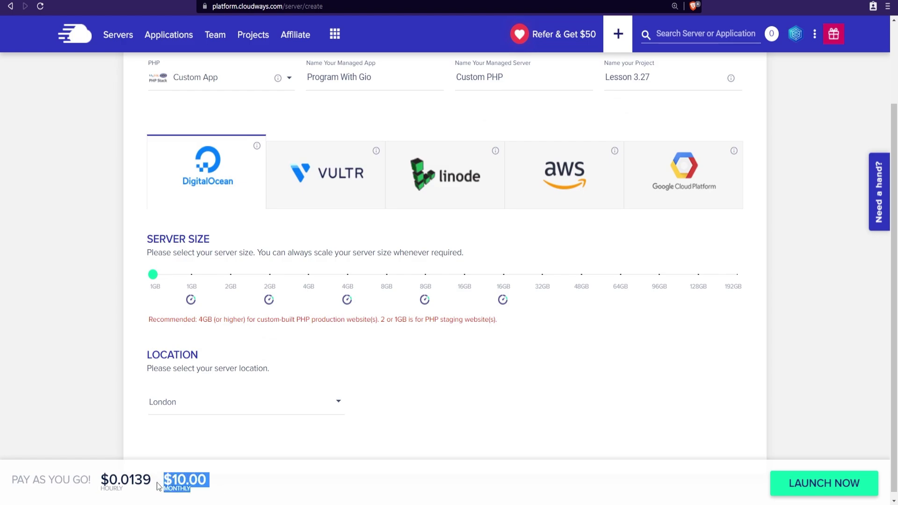
left_click(235, 490)
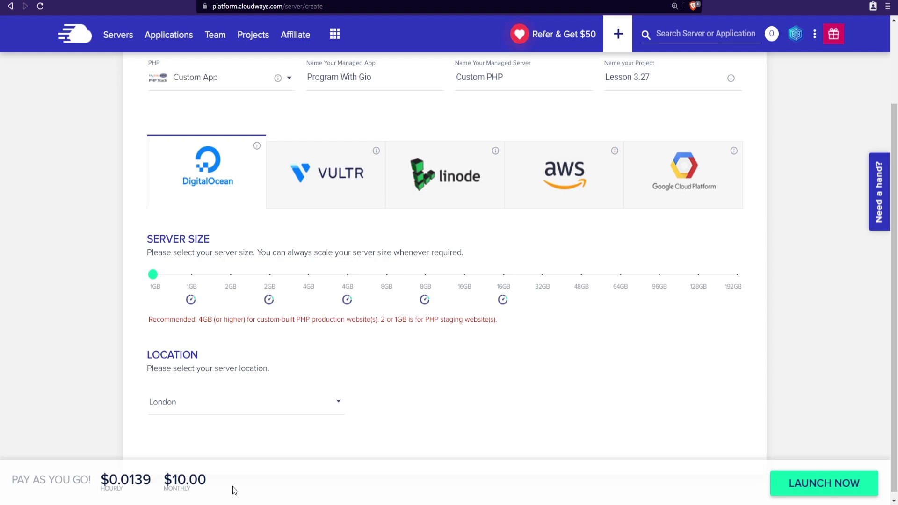
Set the server location to New York and launch the server
left_click(261, 404)
left_click(177, 454)
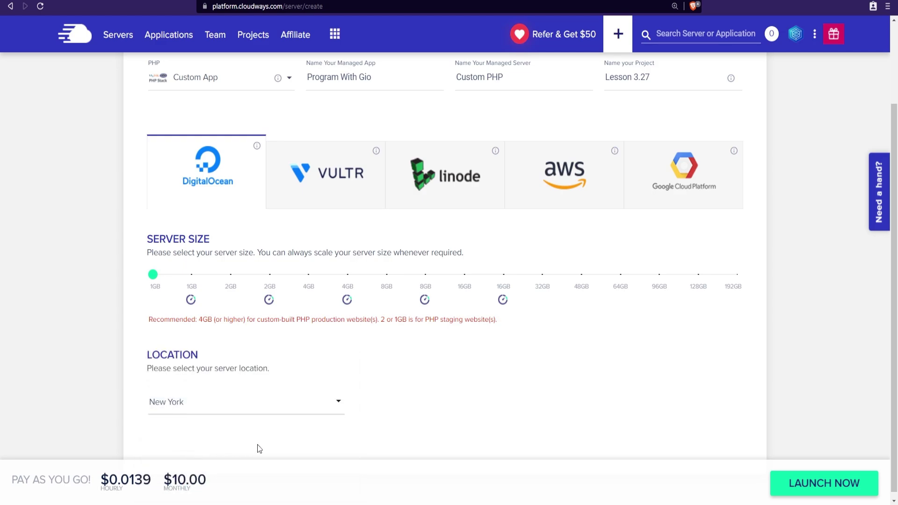
left_click(823, 488)
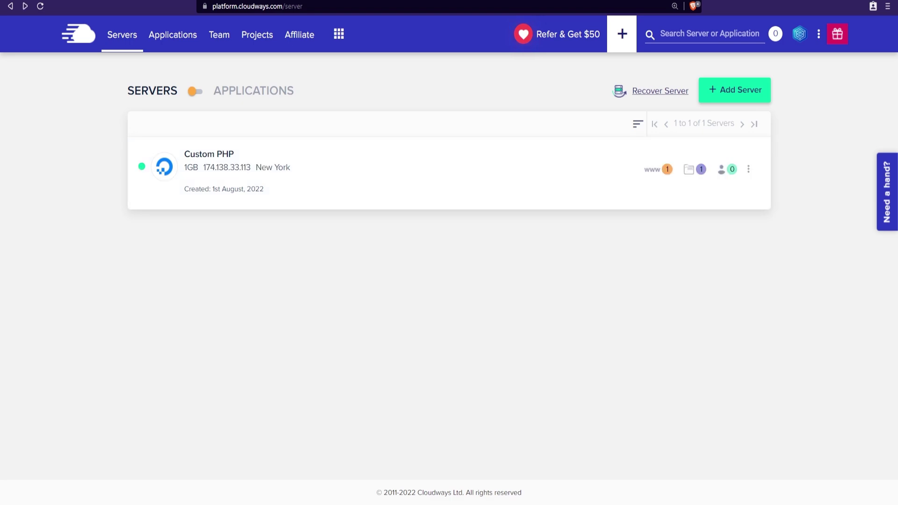
Open the Custom PHP server and view its Monitoring summary of RAM, CPU and disk
left_click(400, 170)
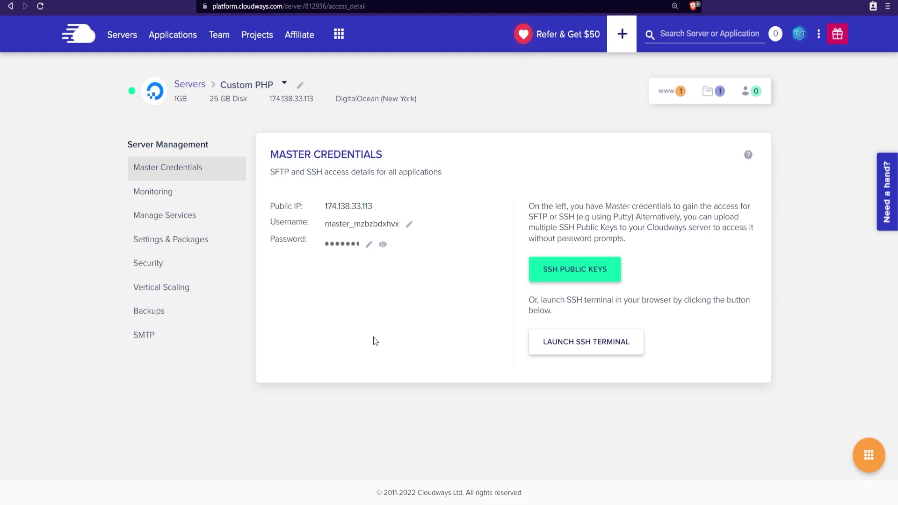
left_click(140, 194)
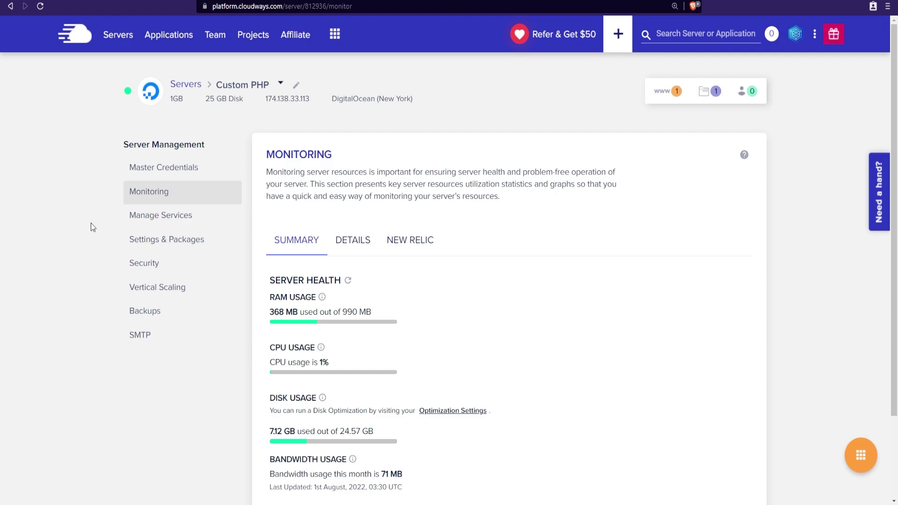
Go from Manage Services to the Custom PHP server's Settings & Packages page
left_click(132, 222)
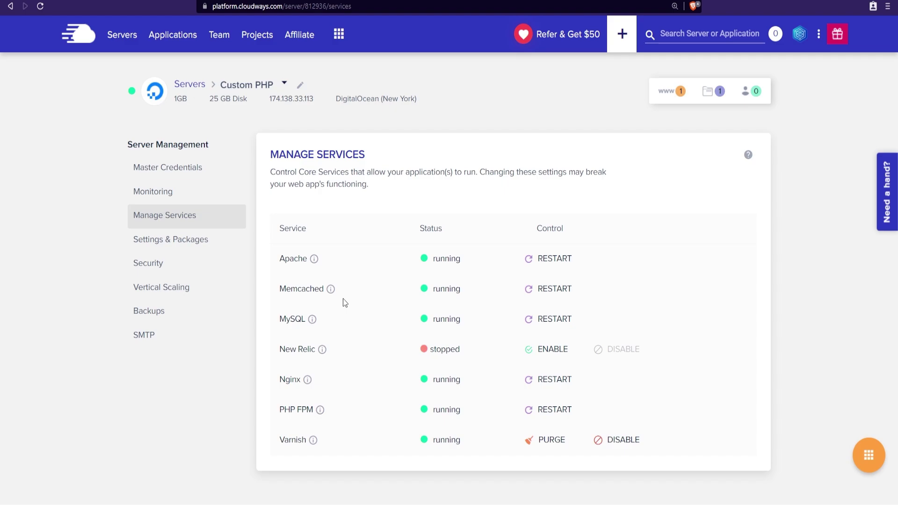
left_click(125, 257)
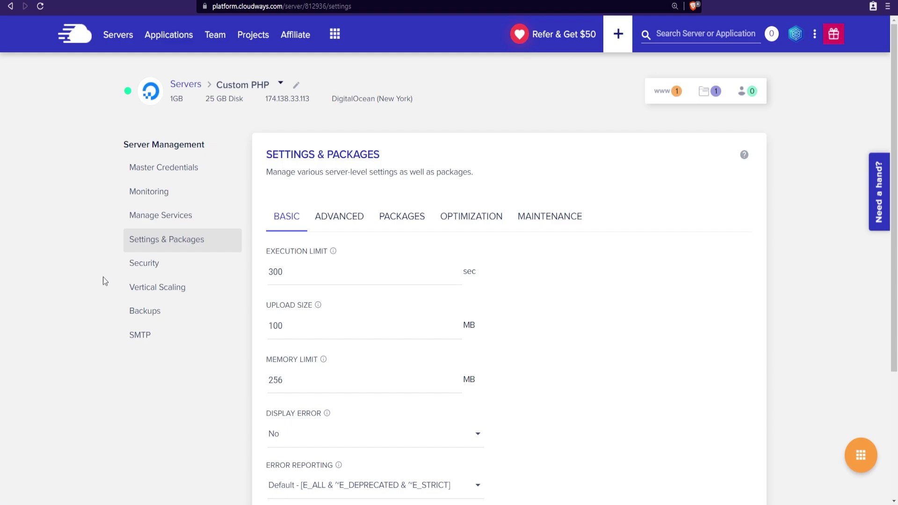
Set execution limit 30 sec, upload size 25 MB and Production Environment error reporting, then save
scroll(104, 281, "down", 3)
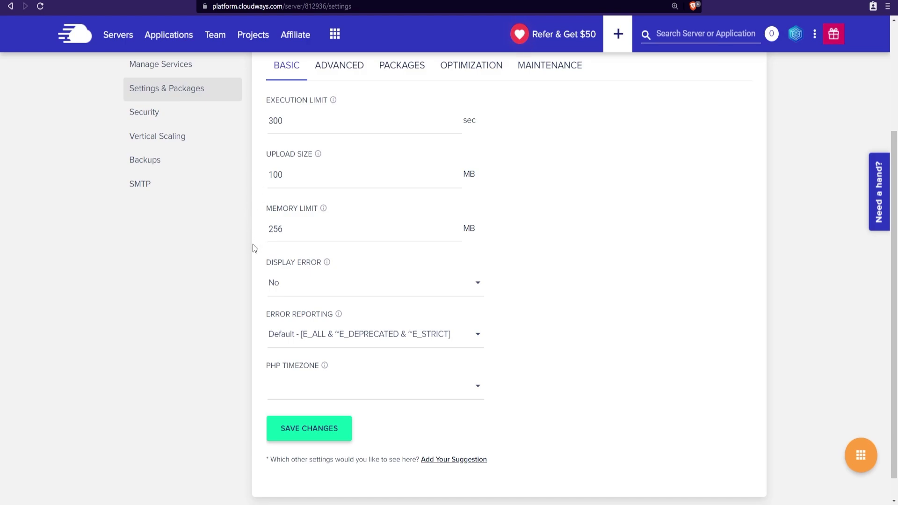
double_click(276, 120)
type("30")
key("Tab")
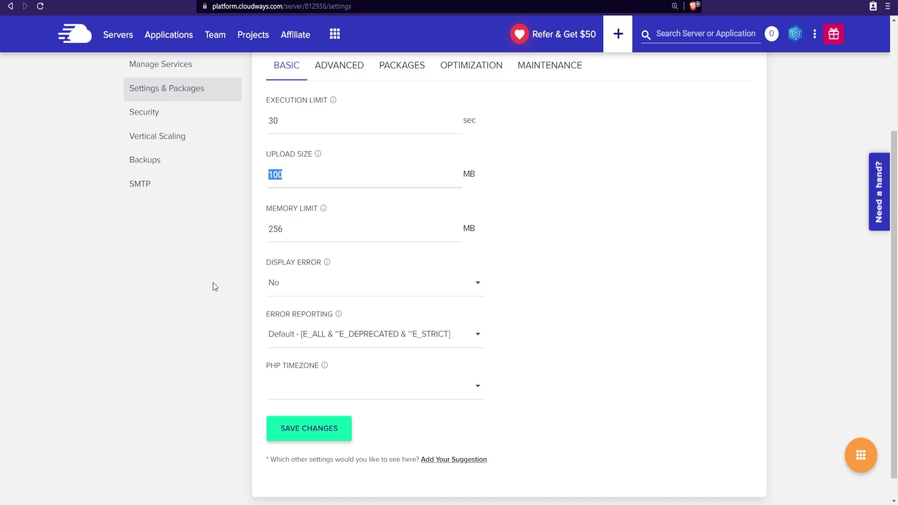
type("25")
left_click(253, 276)
left_click(298, 338)
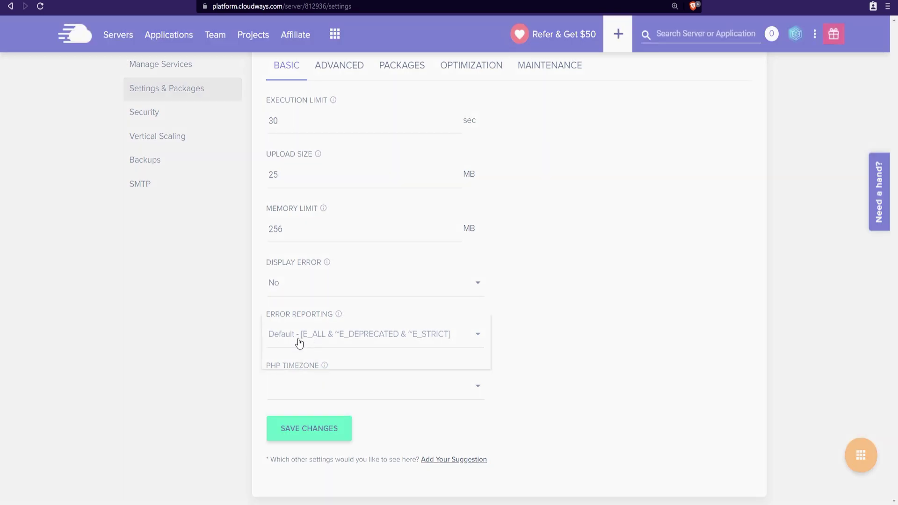
left_click(293, 395)
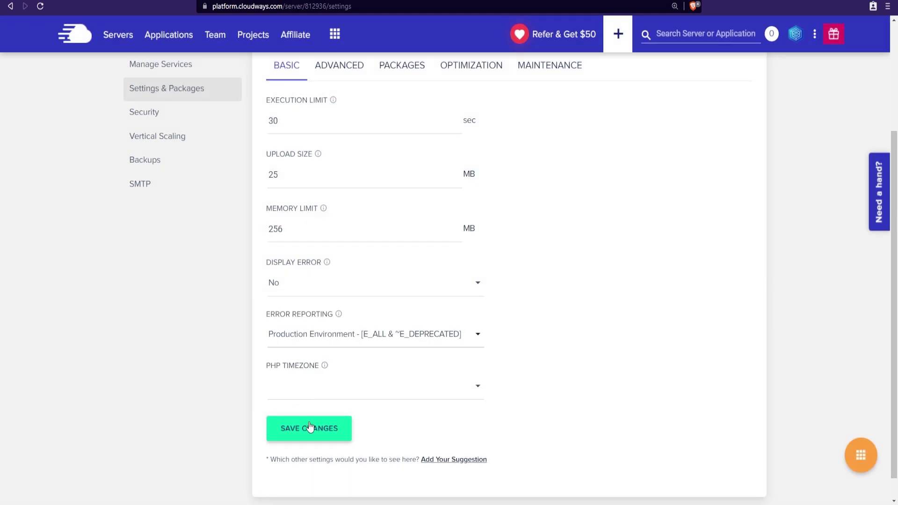
left_click(308, 423)
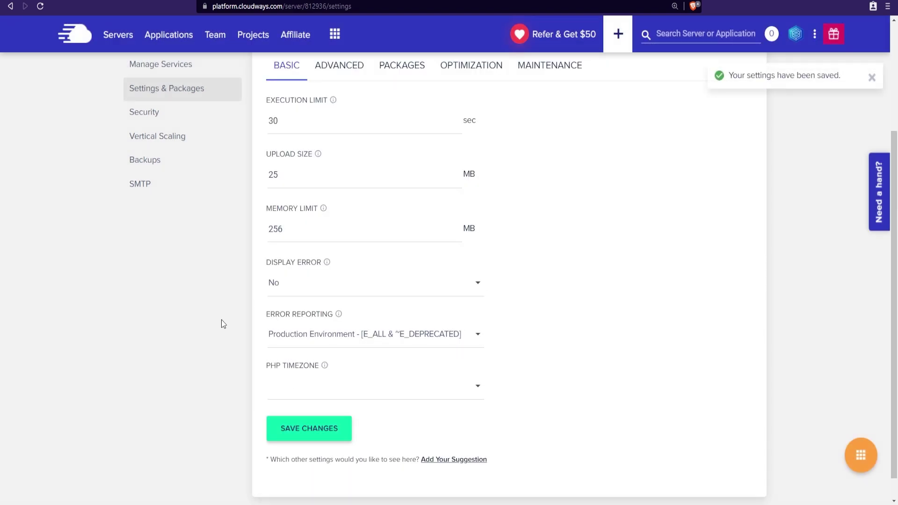
left_click(335, 74)
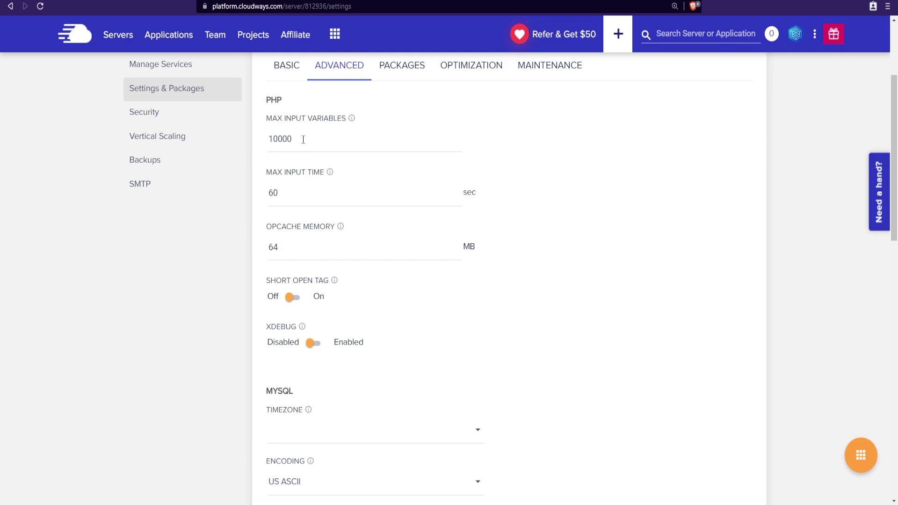
Lower max input variables from 10000 to 1000 and save the advanced settings
mouse_move(352, 122)
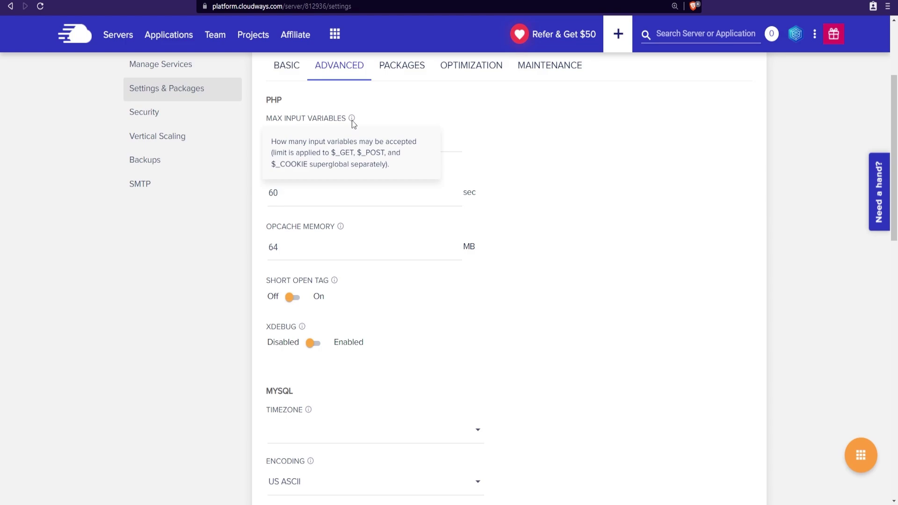
left_click(317, 139)
key("BackSpace")
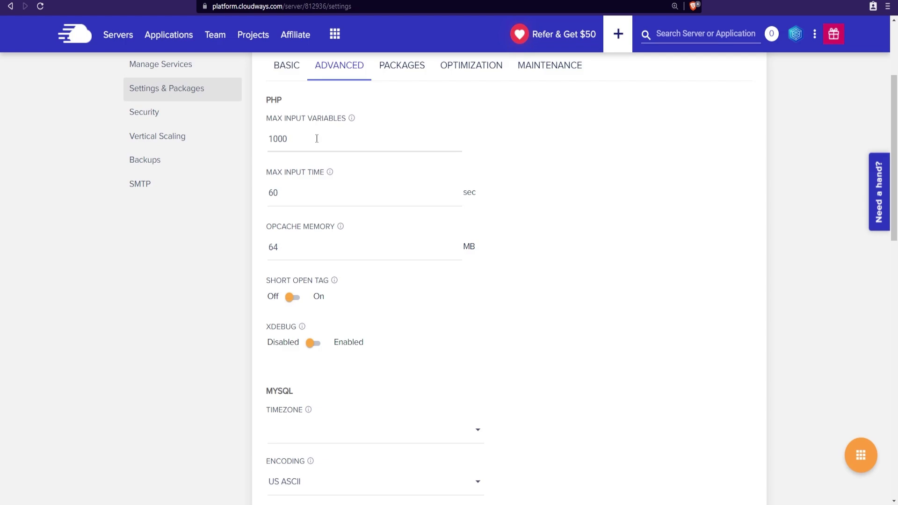
scroll(229, 295, "down", 15)
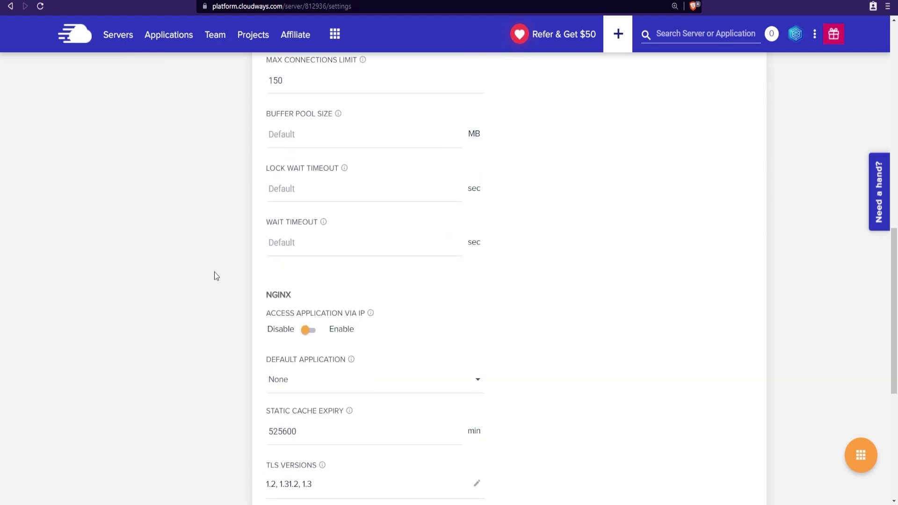
key("Return")
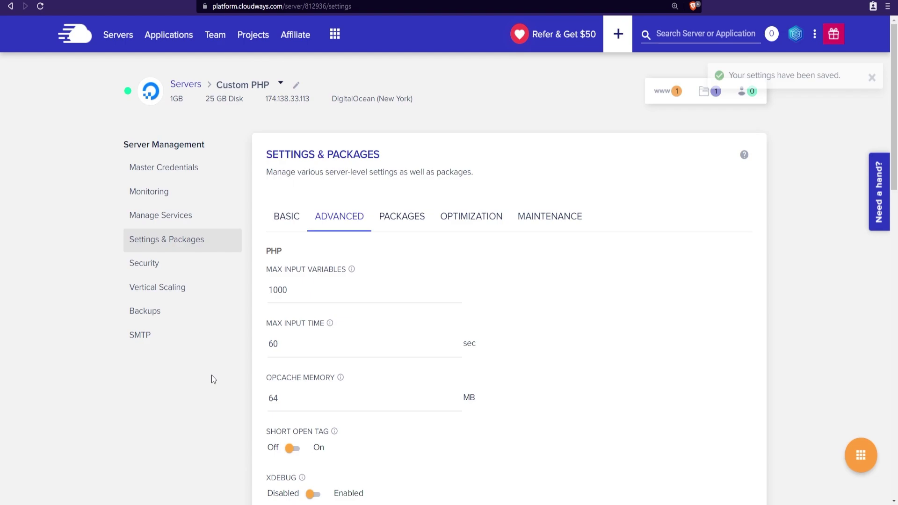
left_click(386, 224)
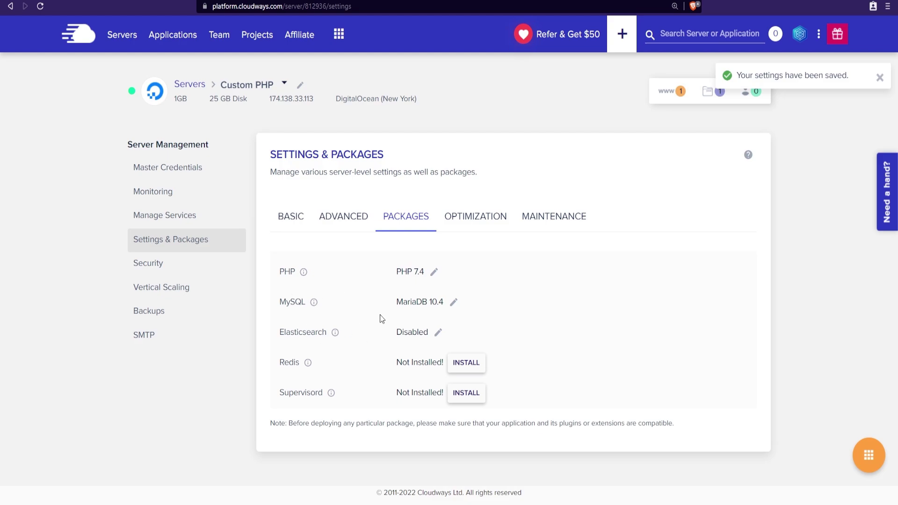
Upgrade the server's PHP version to 8.0, confirming the warning
left_click(434, 273)
left_click(437, 274)
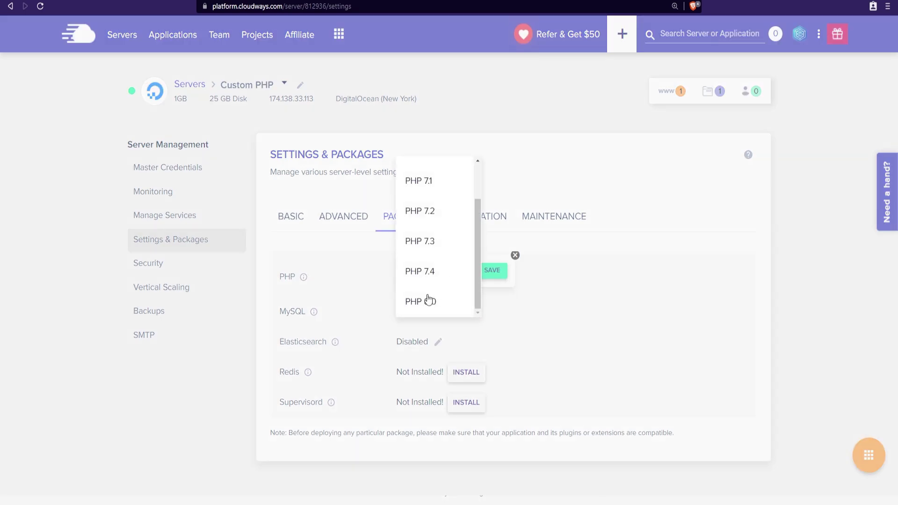
left_click(428, 300)
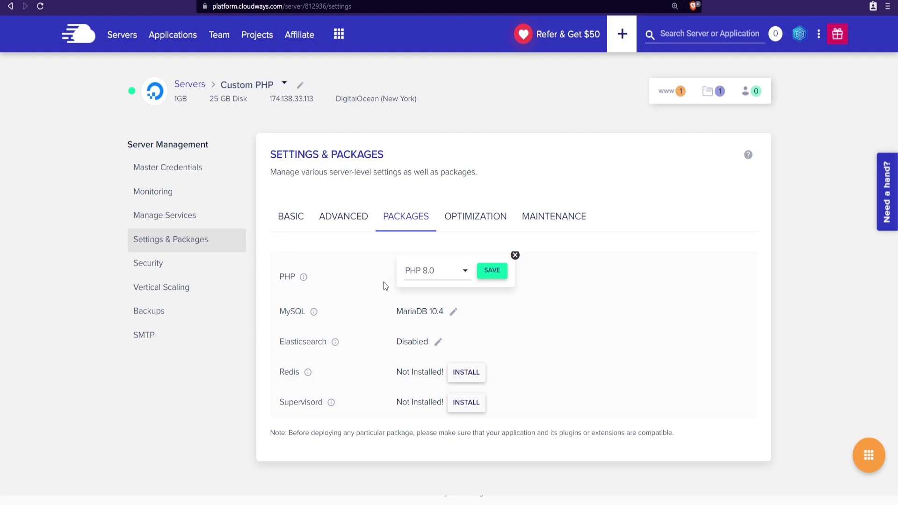
left_click(492, 275)
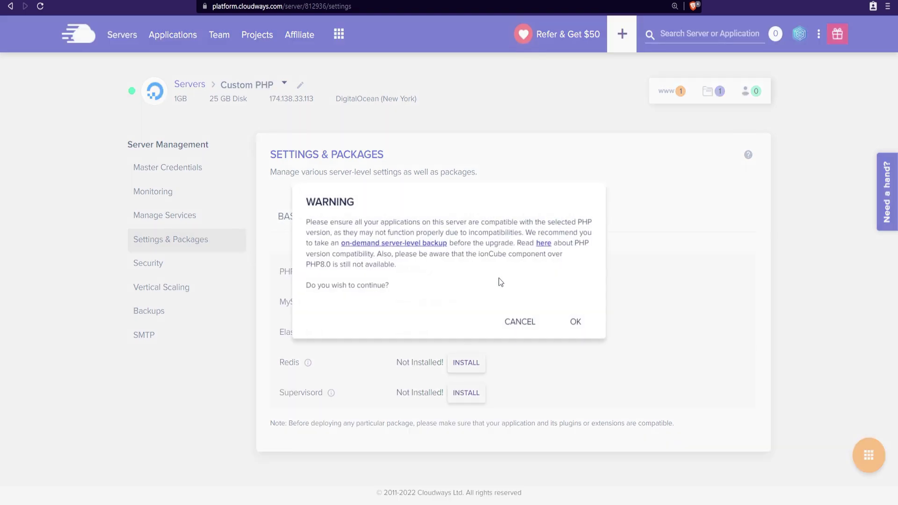
left_click(573, 325)
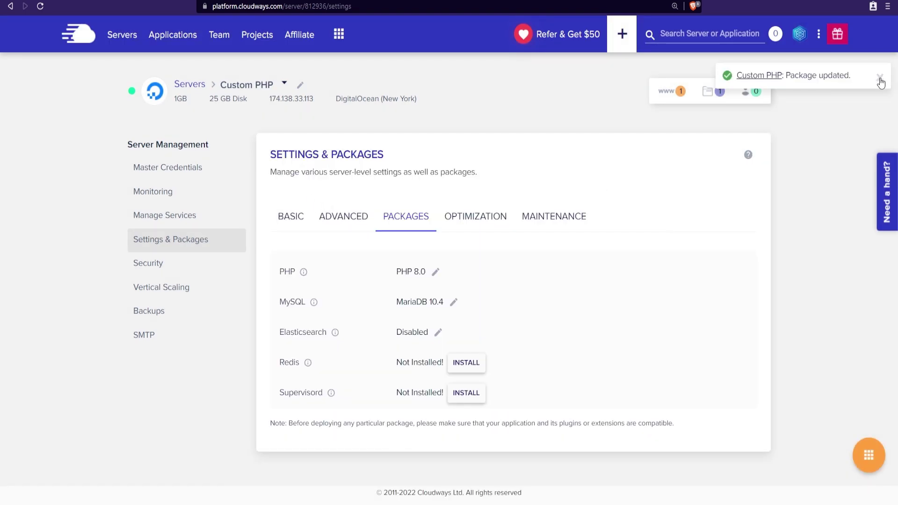
left_click(879, 78)
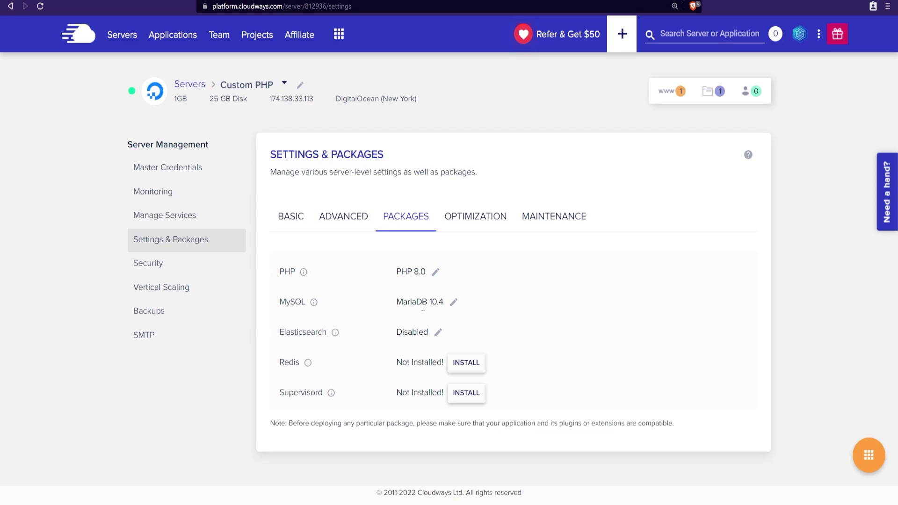
Upgrade the server's MariaDB version to 10.6
left_click(453, 302)
left_click(466, 302)
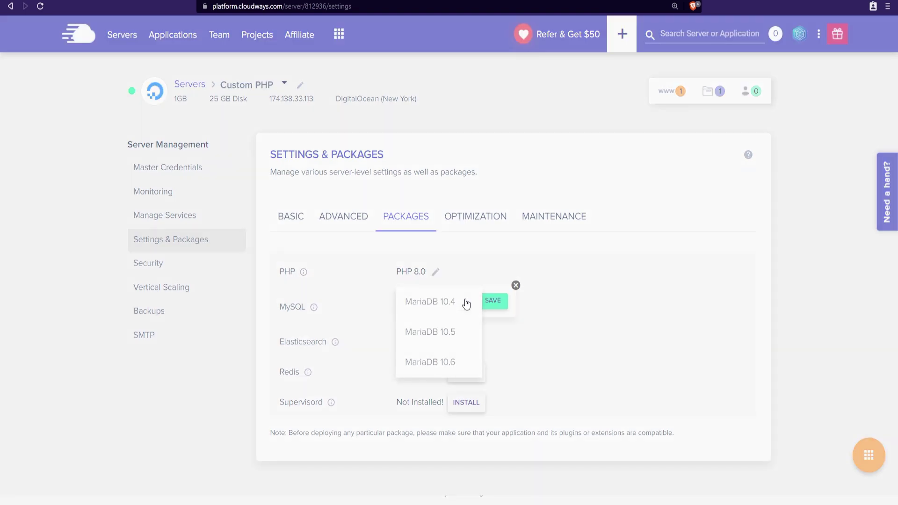
left_click(449, 369)
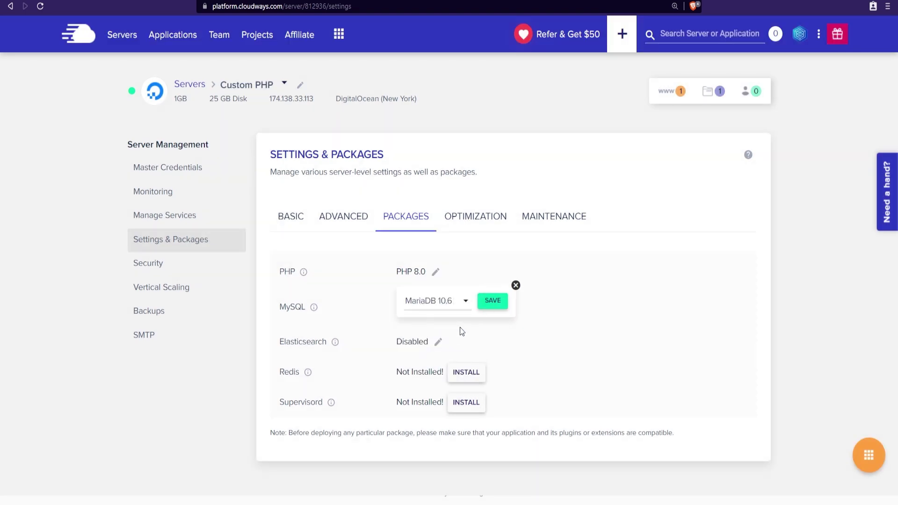
left_click(492, 302)
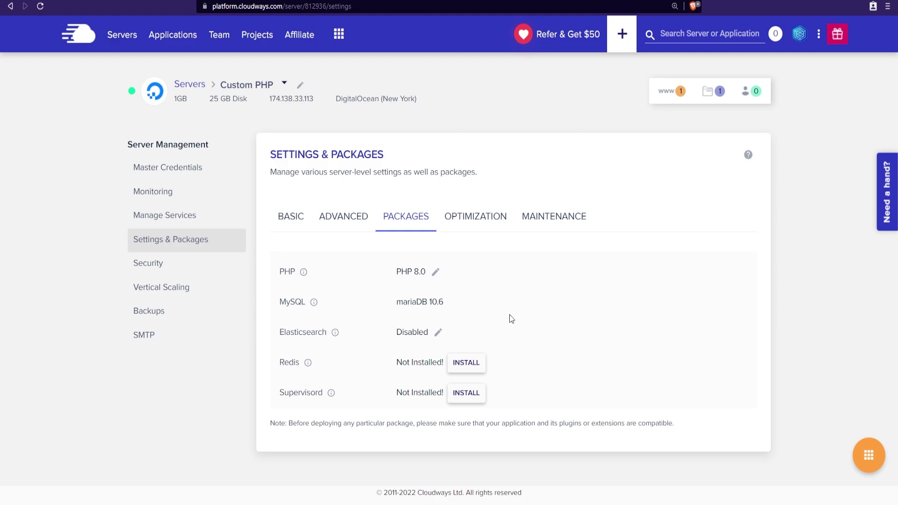
Enable automatic disk cleanup of tmp, private_html, local_backups, archived logs and /var/log, and save
left_click(481, 218)
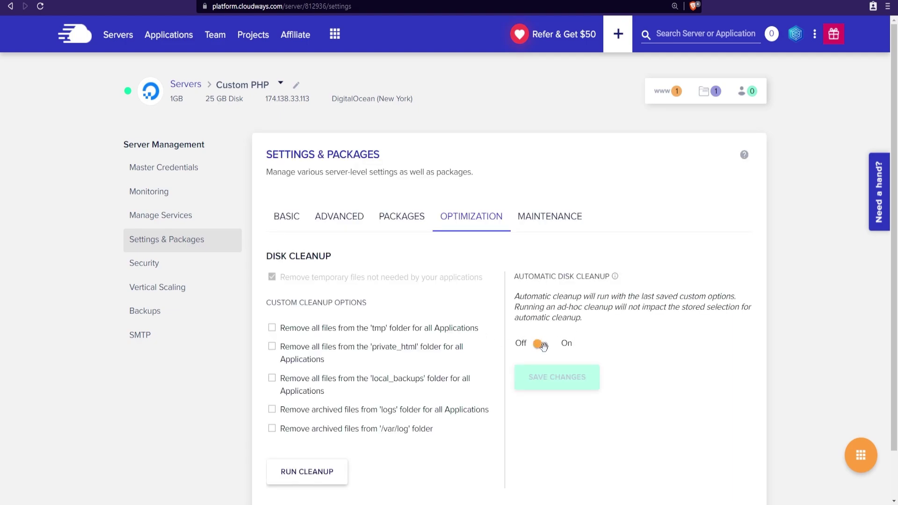
left_click(542, 344)
left_click(272, 328)
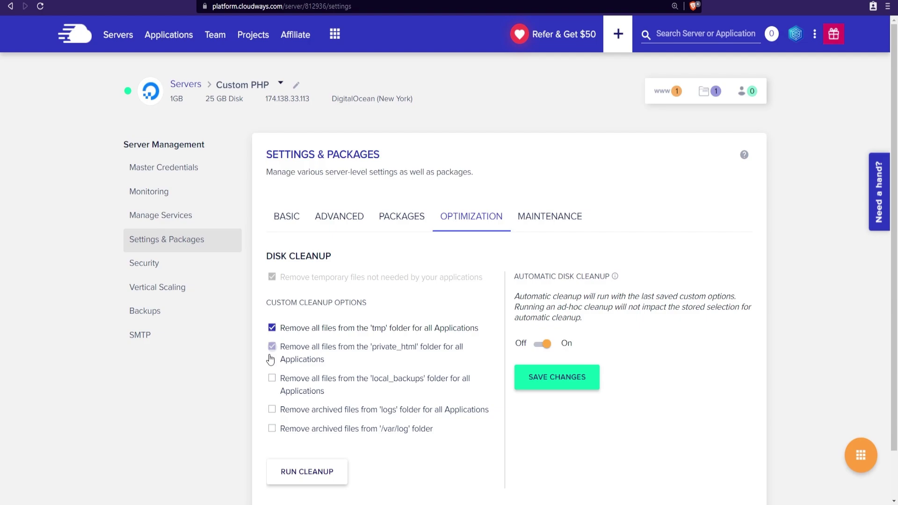
left_click(272, 347)
left_click(271, 378)
left_click(272, 409)
left_click(272, 429)
left_click(565, 373)
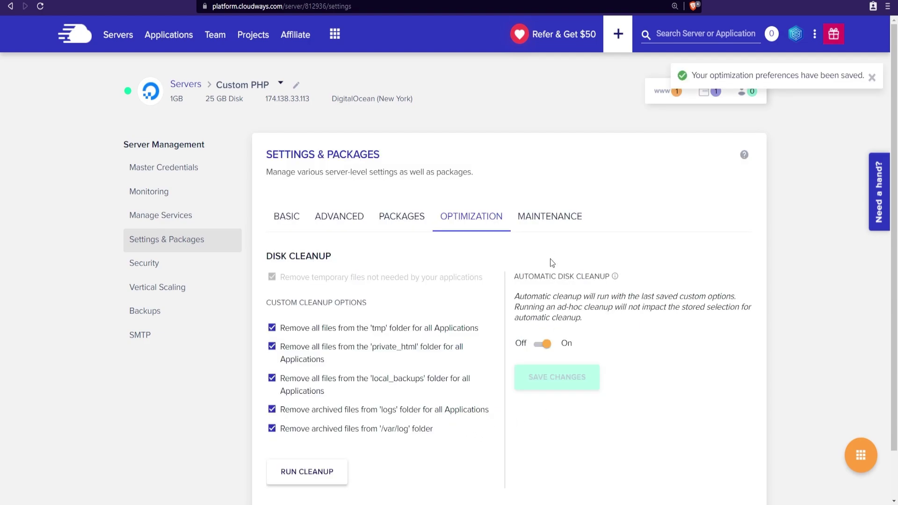
left_click(541, 224)
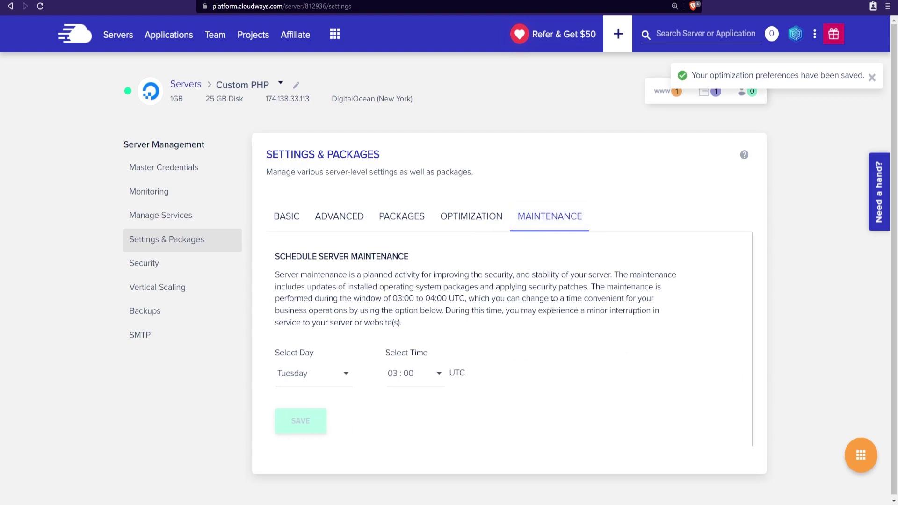
mouse_move(462, 373)
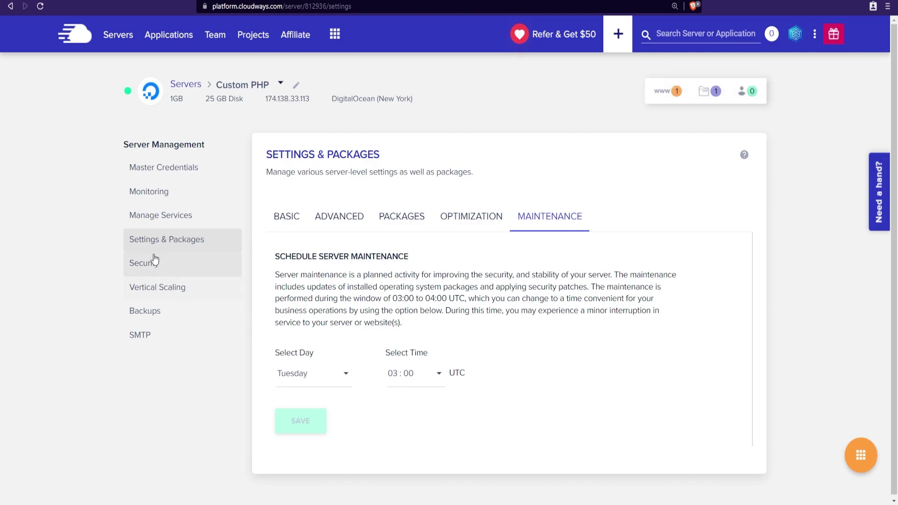
Restrict SSH/SFTP access to whitelisted IPs, add the copied IP, and save
left_click(138, 262)
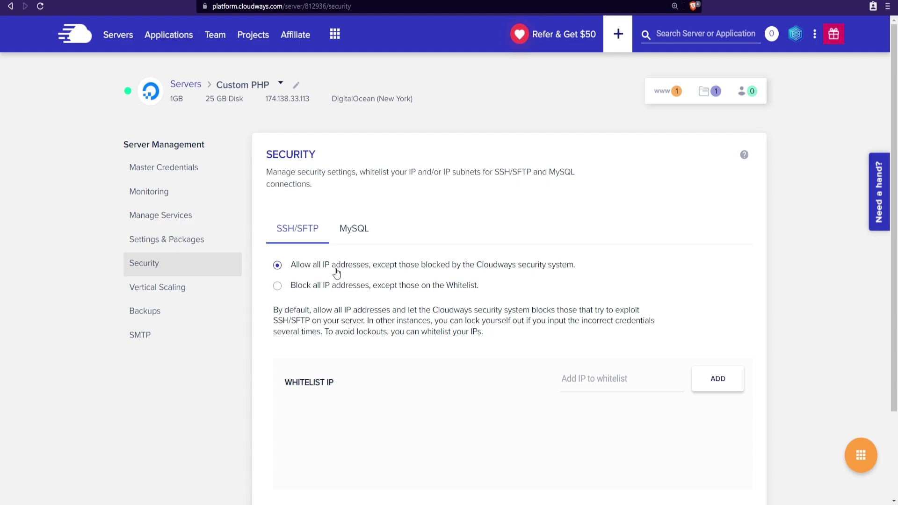
left_click(301, 292)
left_click(603, 373)
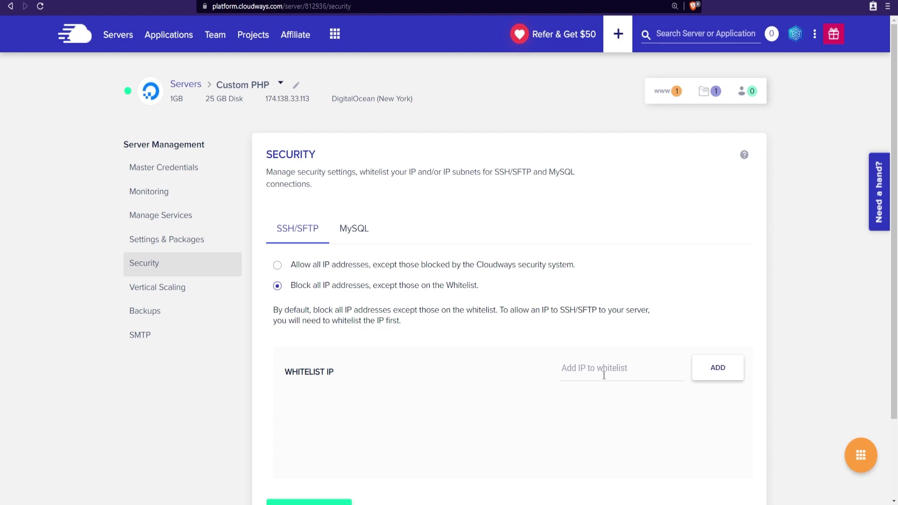
scroll(604, 373, "down", 1)
key("ctrl+v")
left_click(697, 308)
left_click(335, 447)
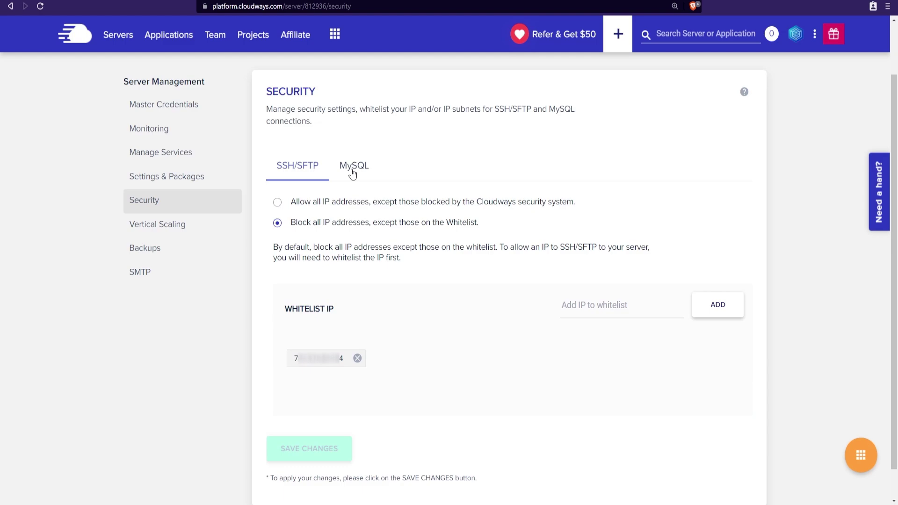
Whitelist the same IP for MySQL remote connections, save, and go to Vertical Scaling
left_click(352, 168)
left_click(603, 271)
key("ctrl+v")
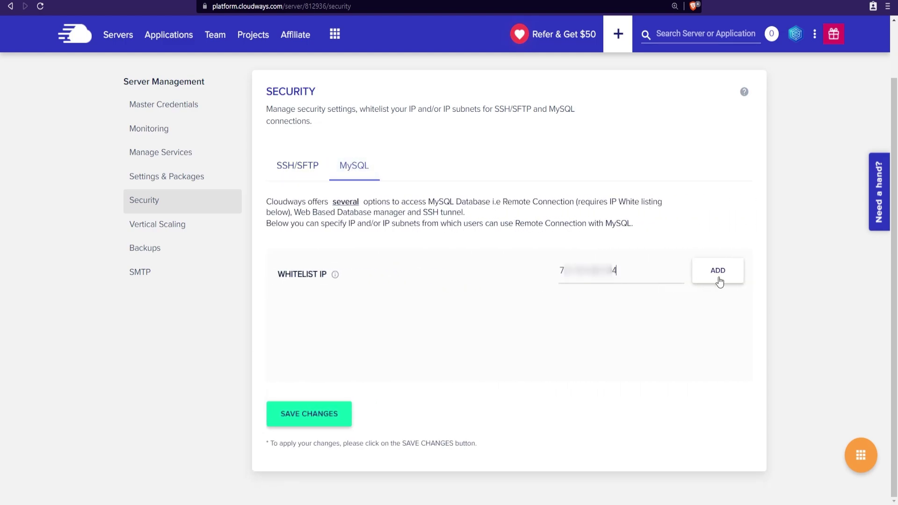
left_click(717, 270)
left_click(336, 414)
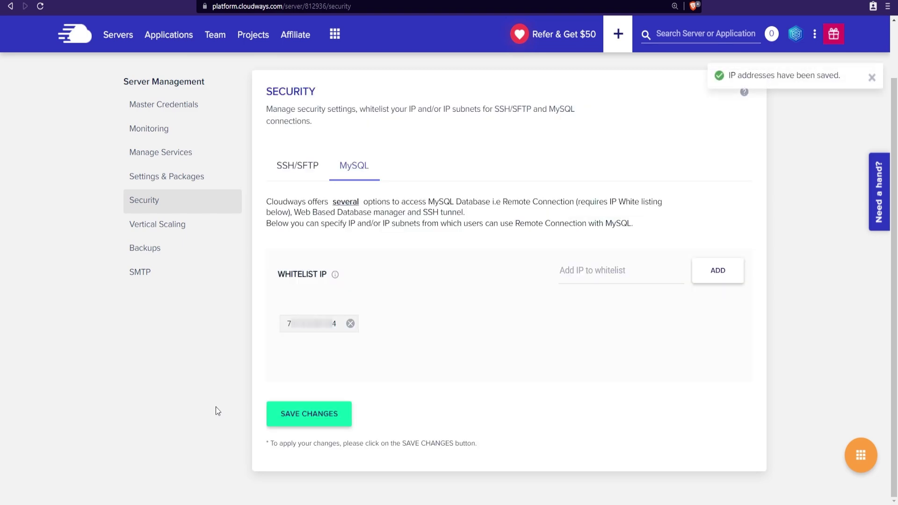
left_click(178, 229)
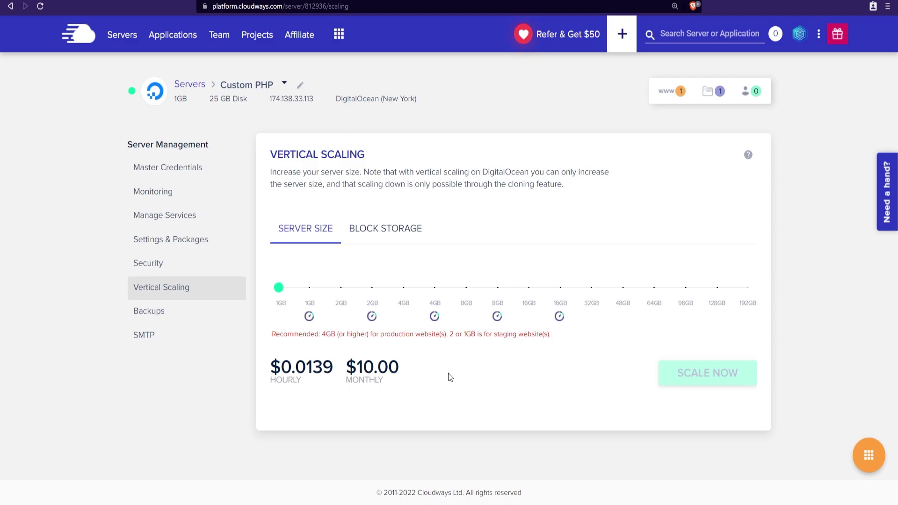
Set the server's SMTP to Your Own SMTP with Mailgun as the provider
left_click(172, 319)
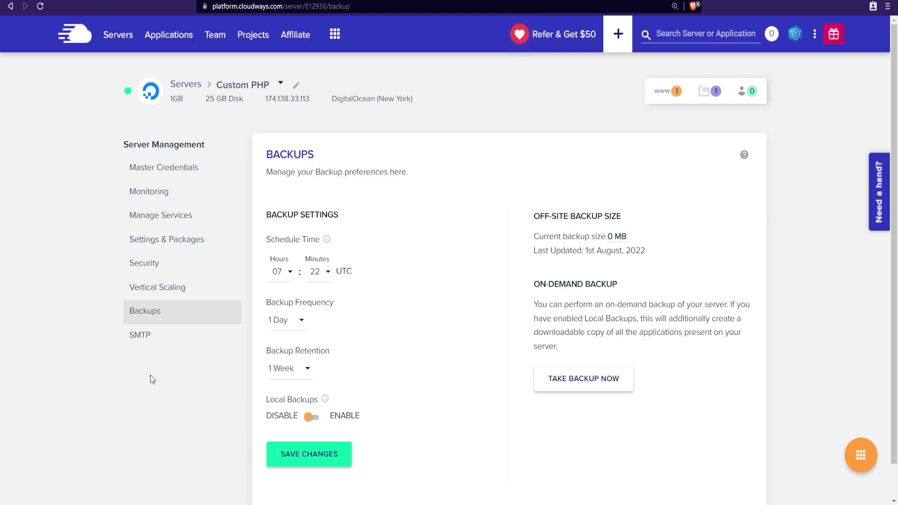
left_click(154, 341)
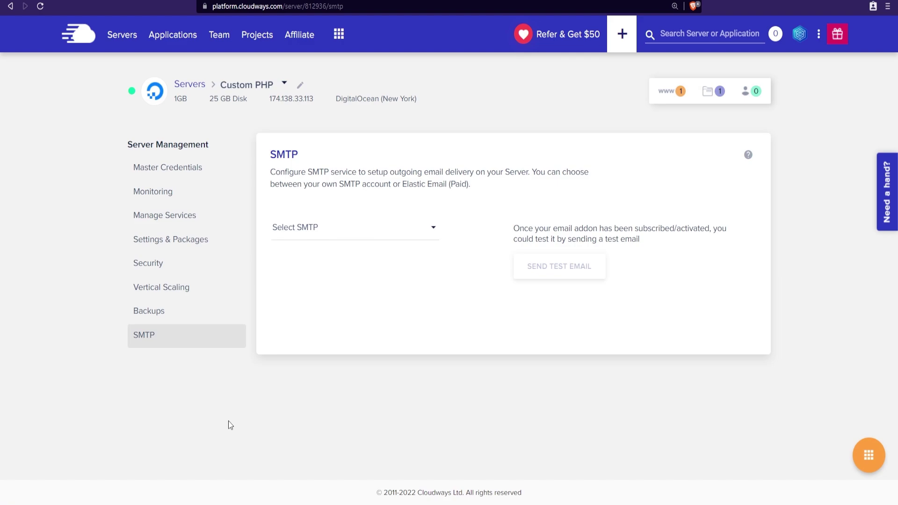
left_click(321, 238)
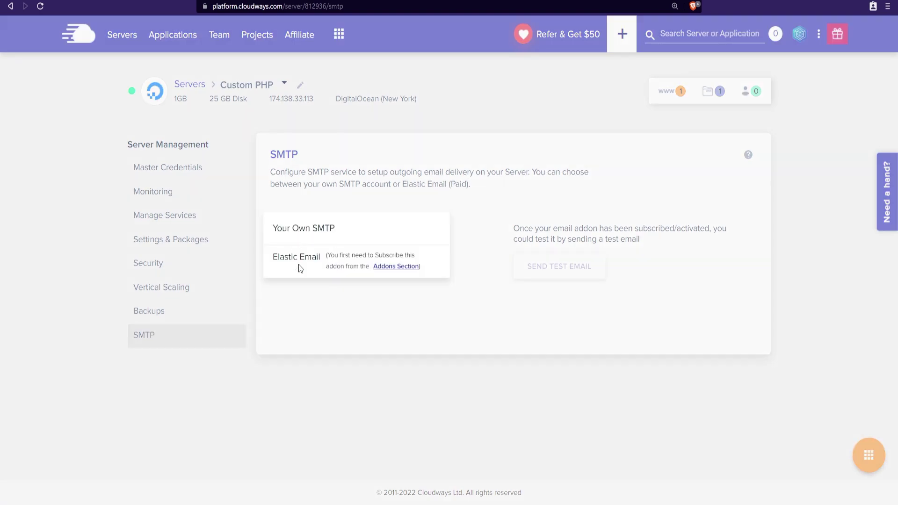
left_click(281, 234)
left_click(315, 272)
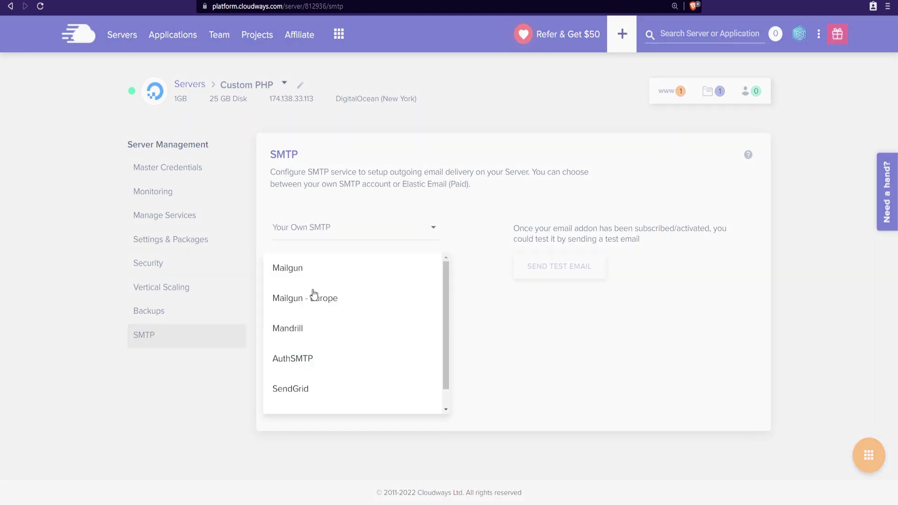
scroll(326, 375, "down", 1)
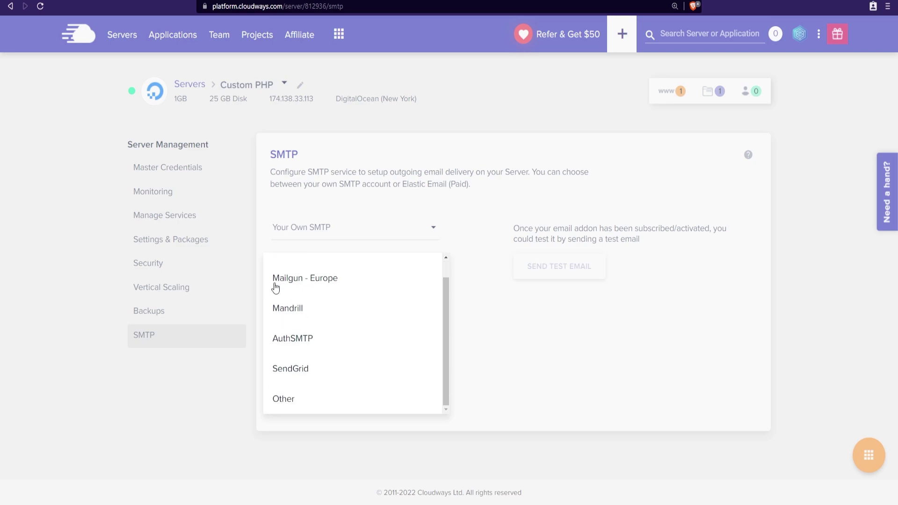
scroll(303, 388, "up", 1)
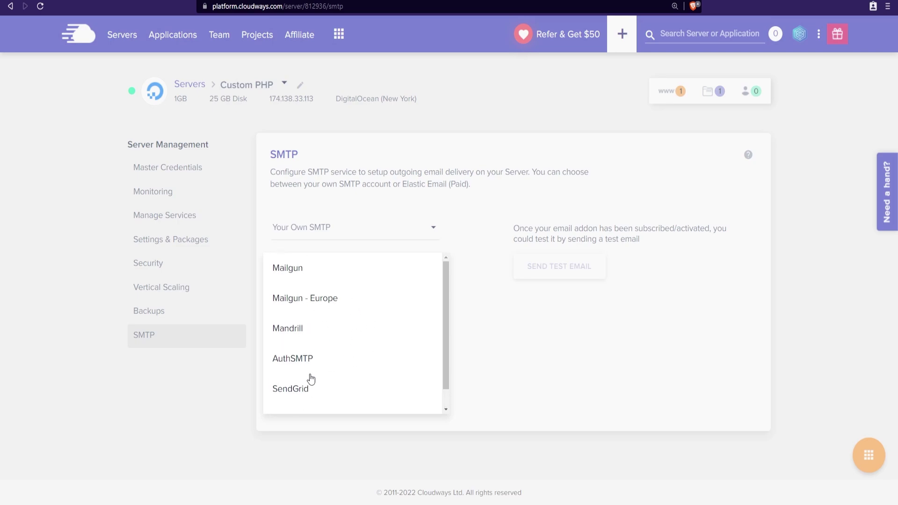
scroll(355, 360, "down", 1)
left_click(498, 349)
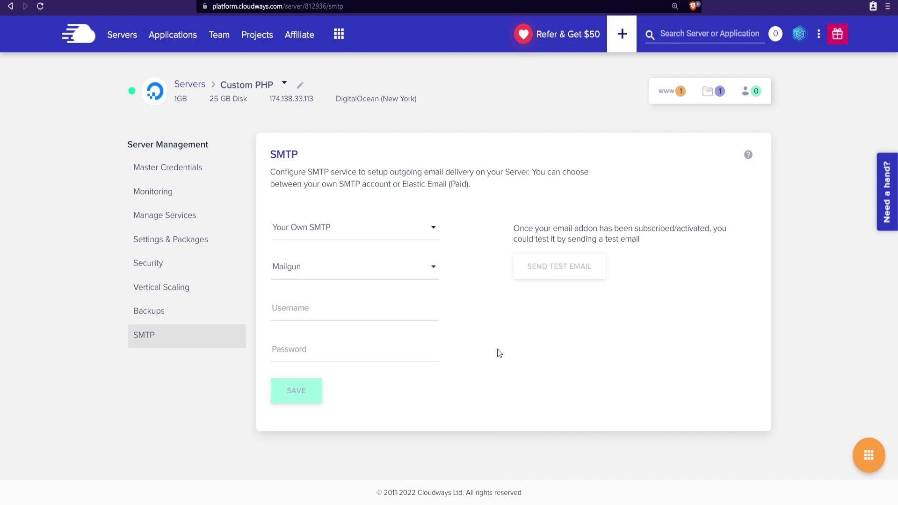
In PowerShell, run ssh with the master username and the server's public IP
left_click(177, 167)
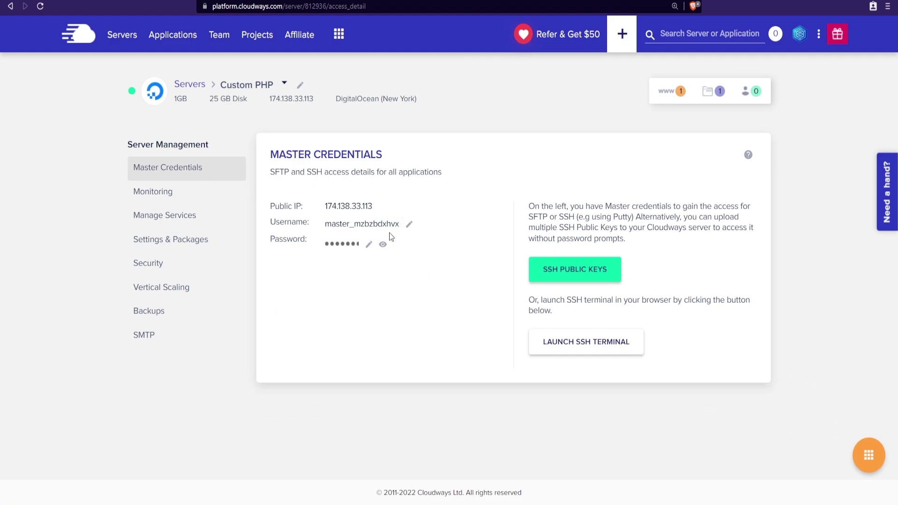
left_click(367, 229)
key("super+1")
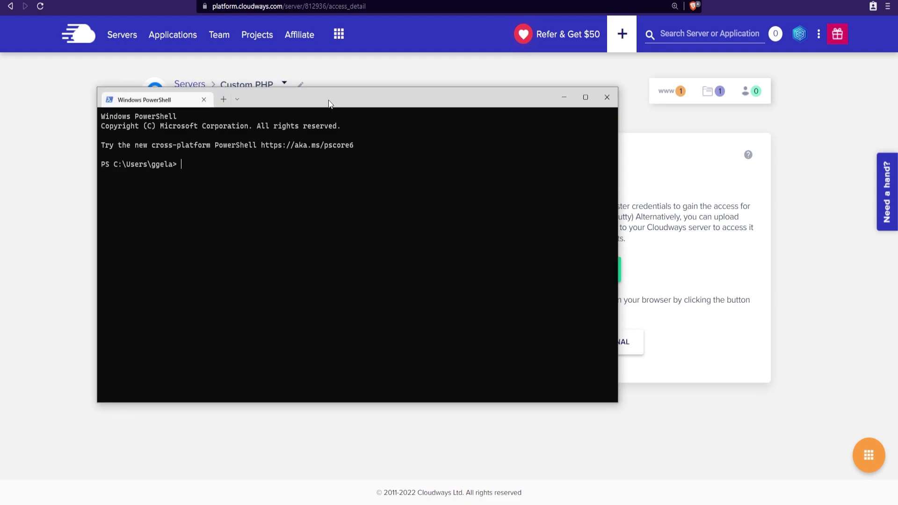
type("ssh")
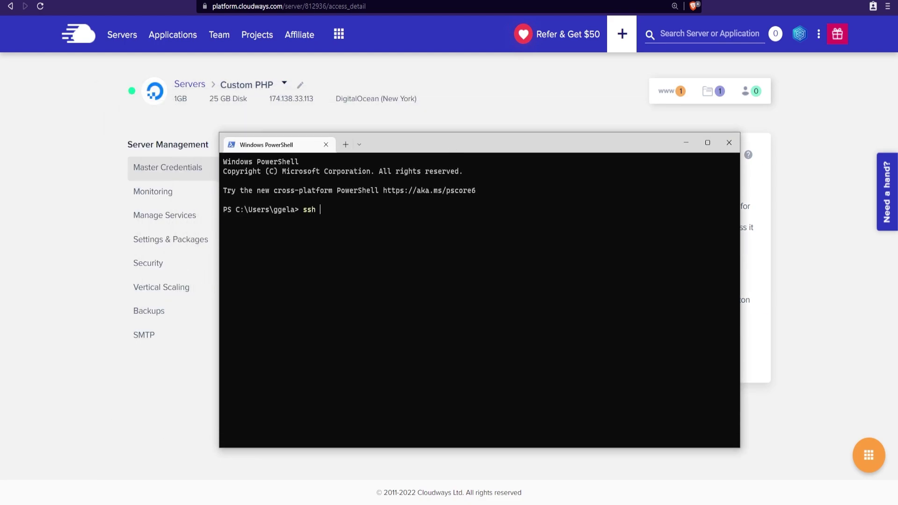
key("ctrl+v")
type("@")
key("alt+Tab")
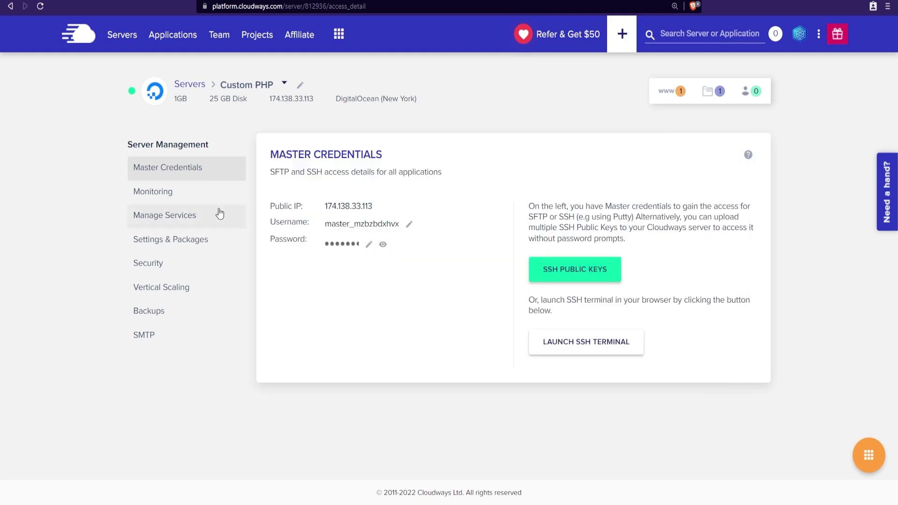
left_click(347, 206)
key("alt+Tab")
key("ctrl+v")
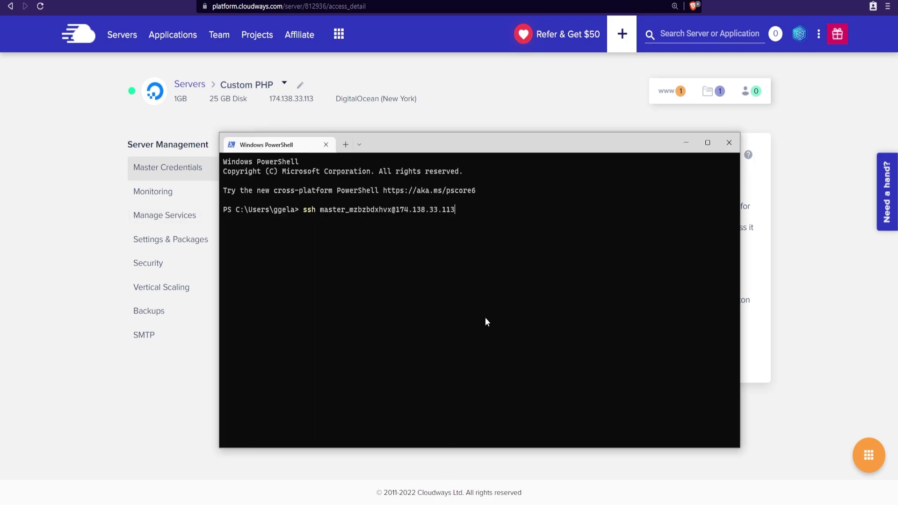
key("Return")
Accept the server's host key with yes and log in with the master password
type("yes")
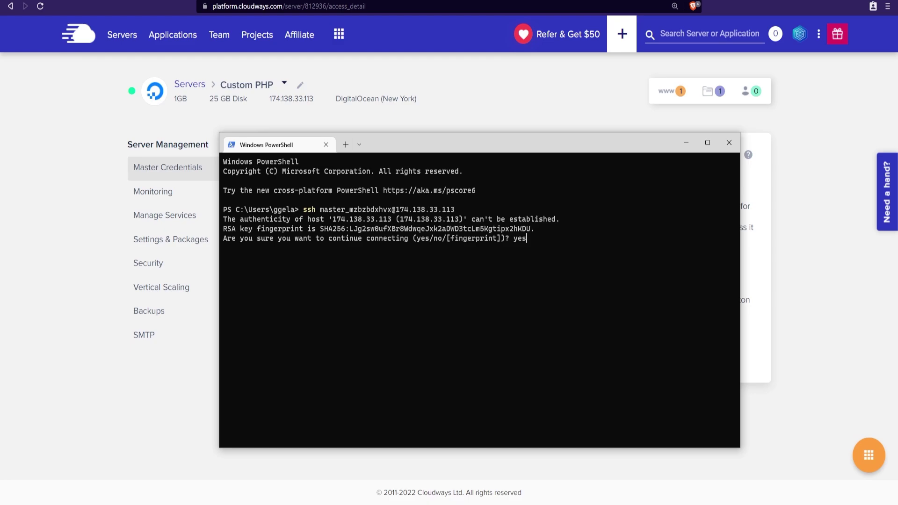
key("Return")
key("alt+Tab")
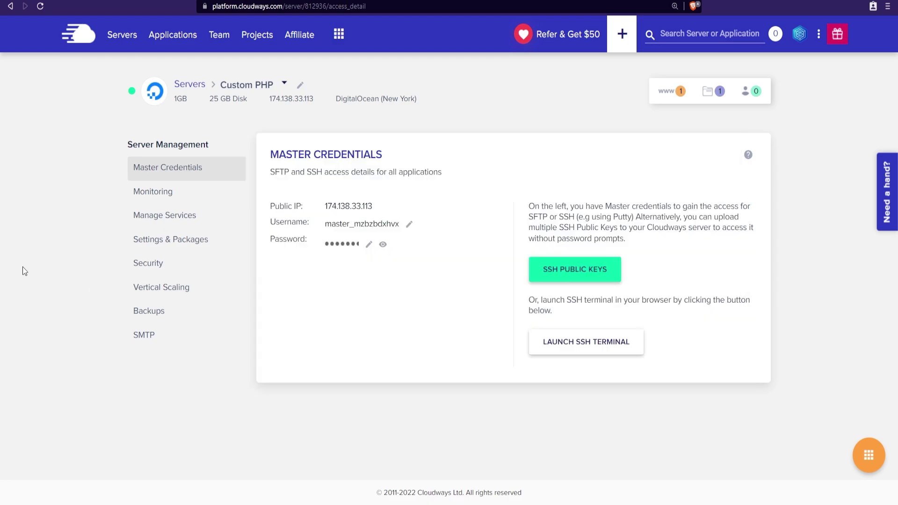
key("alt+Tab")
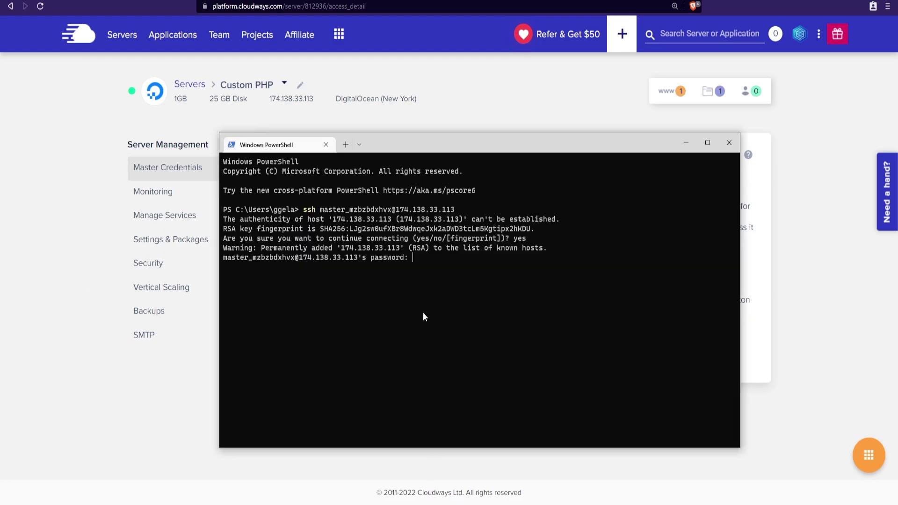
key("ctrl+v")
key("Return")
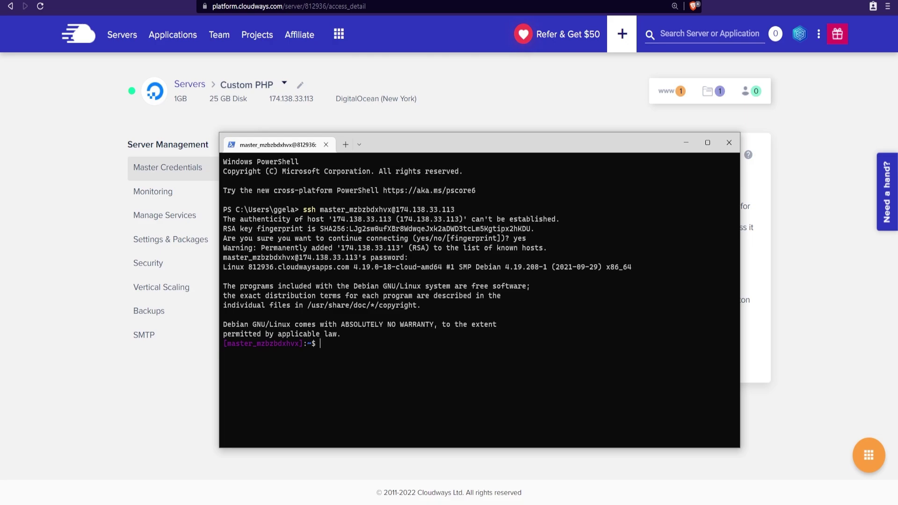
Navigate into the applications folder and then into the app's own folder
type("ls")
key("Return")
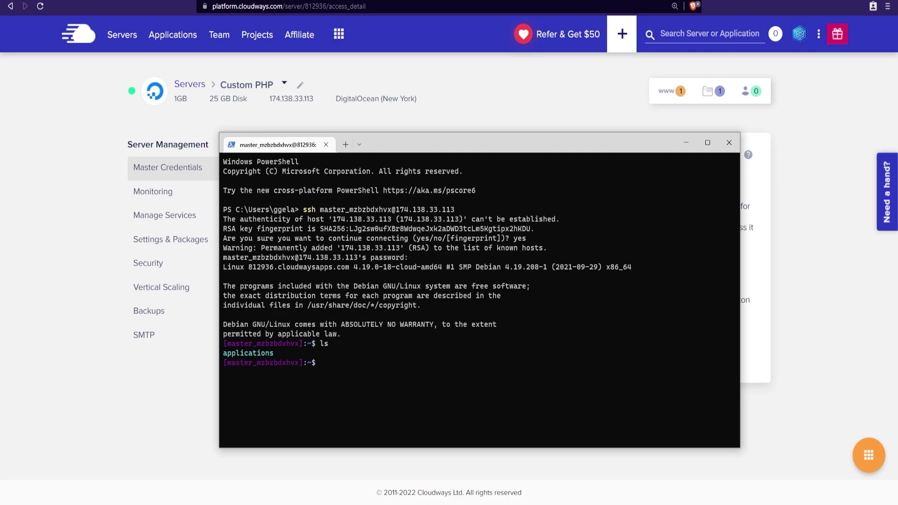
type("cd applications")
key("Return")
type("ls")
key("Return")
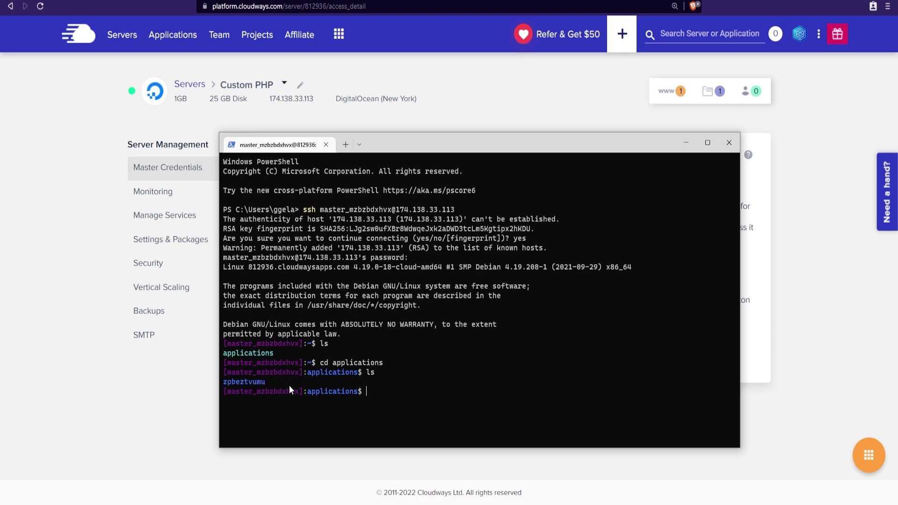
type("cd z")
key("Tab")
key("Return")
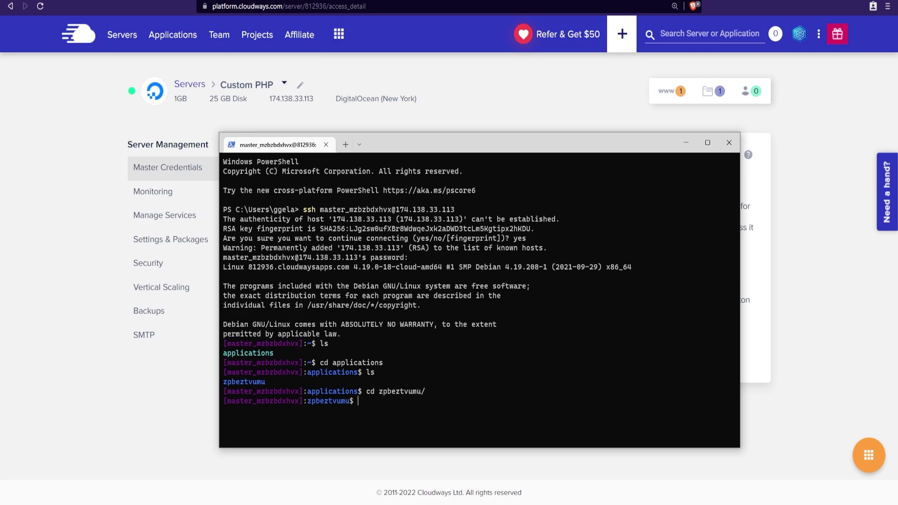
type("ls")
key("Return")
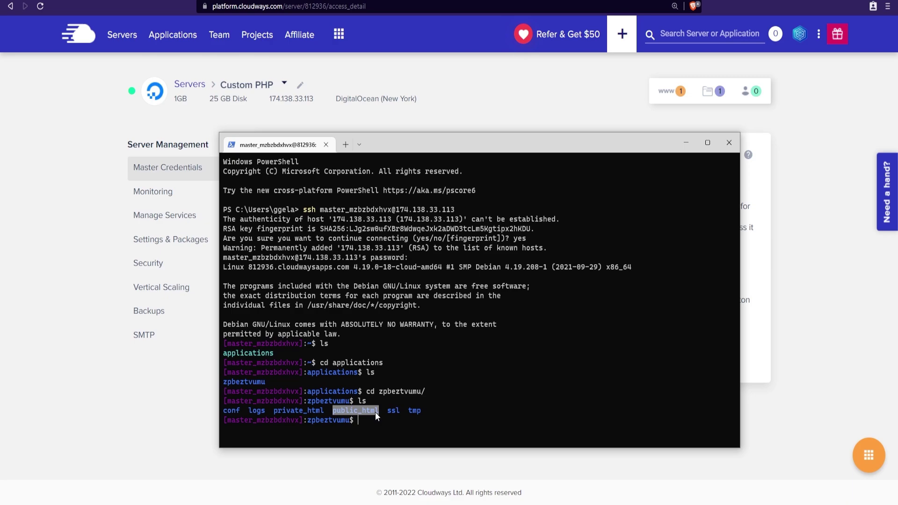
Move into public_html and list its files
type("cd pu")
key("Tab")
key("Return")
type("ls")
key("Return")
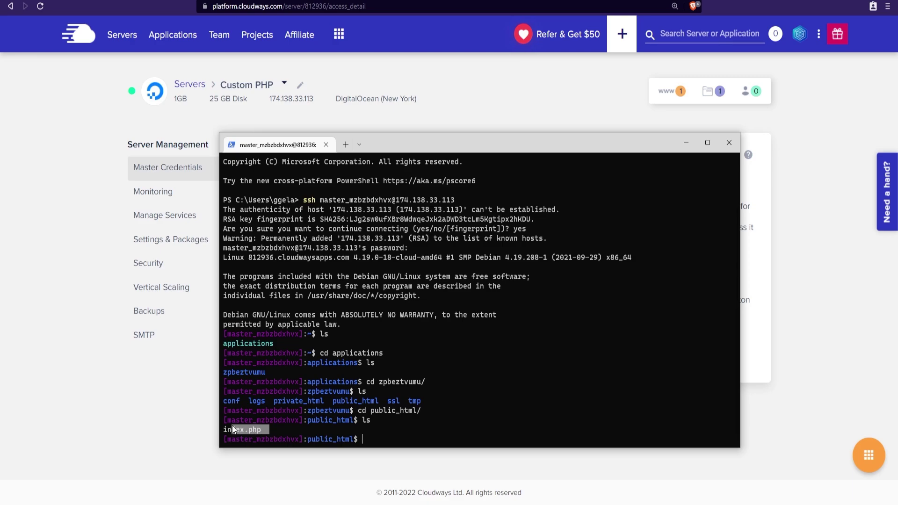
Delete index.php with rm index.php and minimize the terminal
left_click_drag(232, 426, 224, 427)
key("ctrl+c")
type("r")
key("BackSpace")
type("m,")
key("BackSpace")
type("index.php")
key("Return")
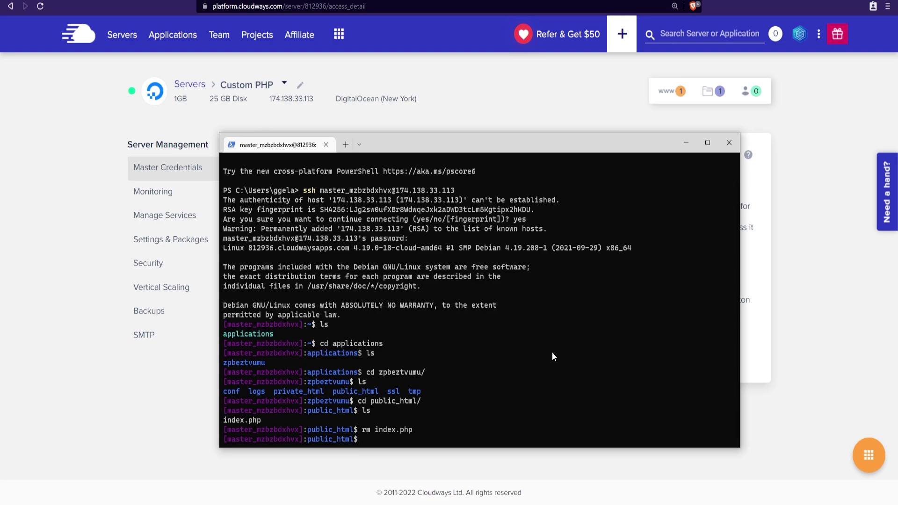
left_click(167, 397)
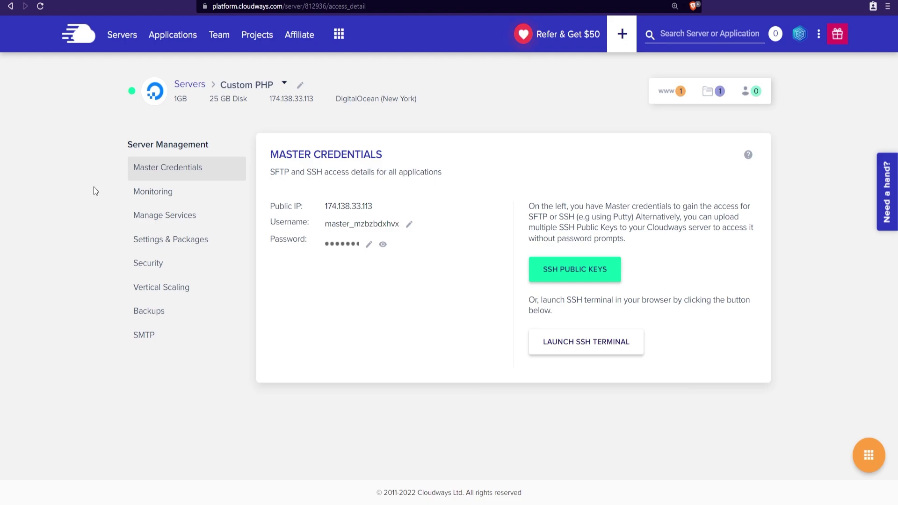
Review the Program With Gio app's URL and MySQL access details, then open Staging Management
left_click(168, 40)
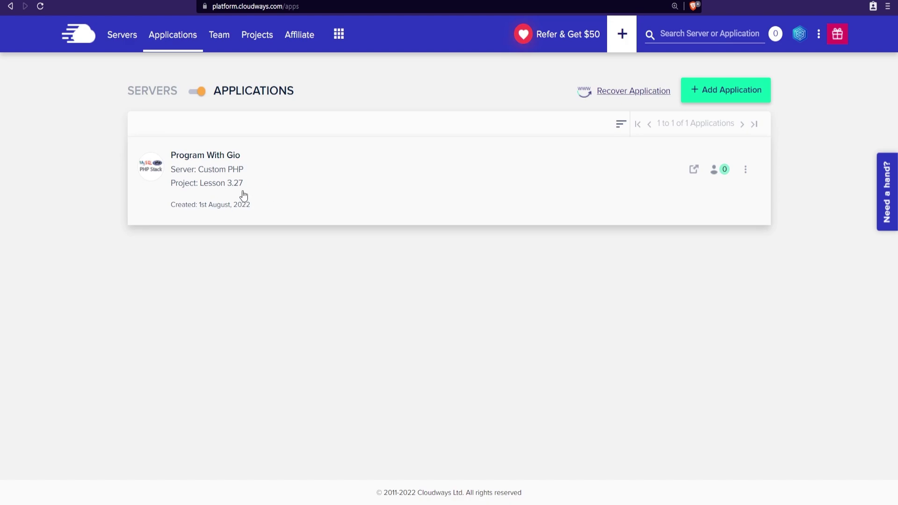
left_click(211, 181)
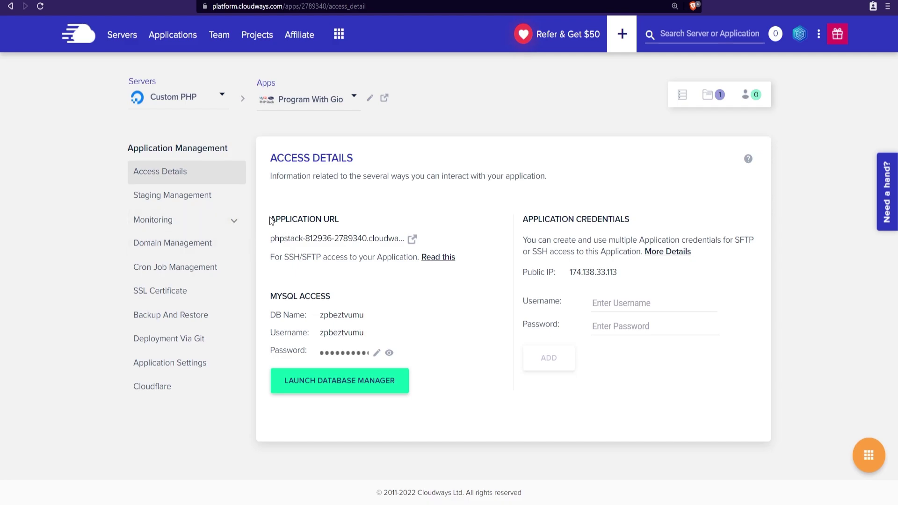
left_click_drag(270, 219, 421, 294)
left_click(421, 294)
left_click_drag(271, 296, 381, 354)
left_click(435, 313)
left_click(178, 197)
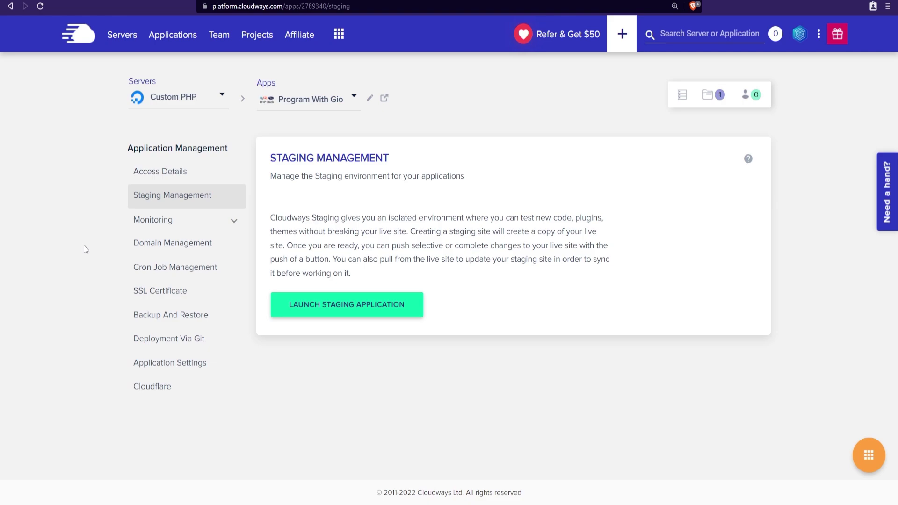
Browse the app's Traffic, PHP and MySQL analytics pages under Monitoring
left_click(218, 222)
left_click(191, 245)
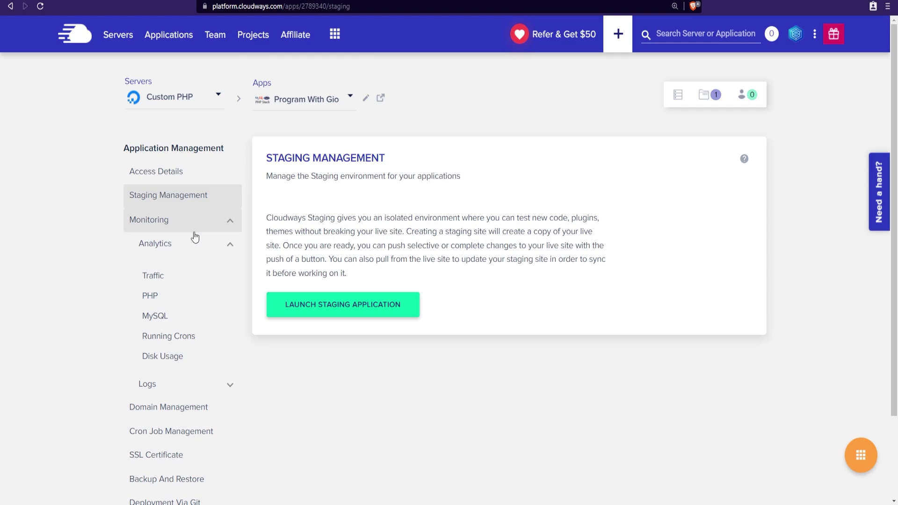
left_click(172, 280)
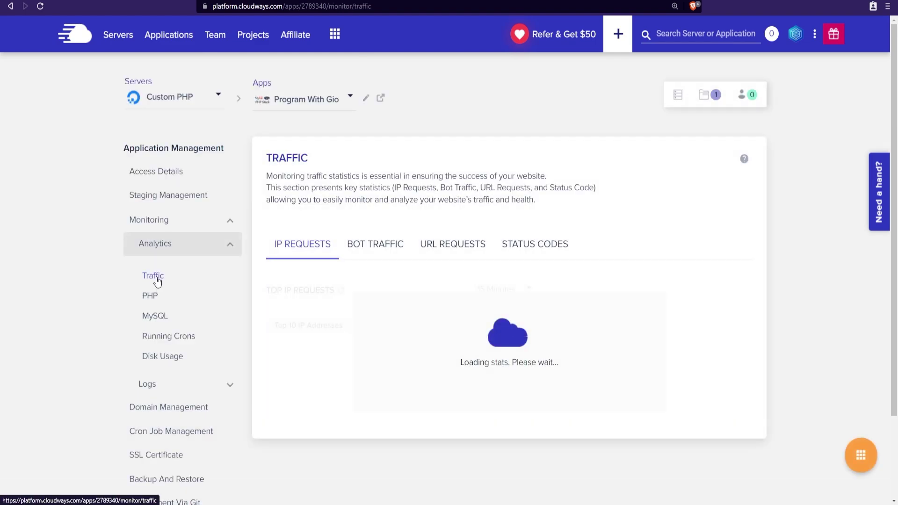
scroll(224, 299, "down", 1)
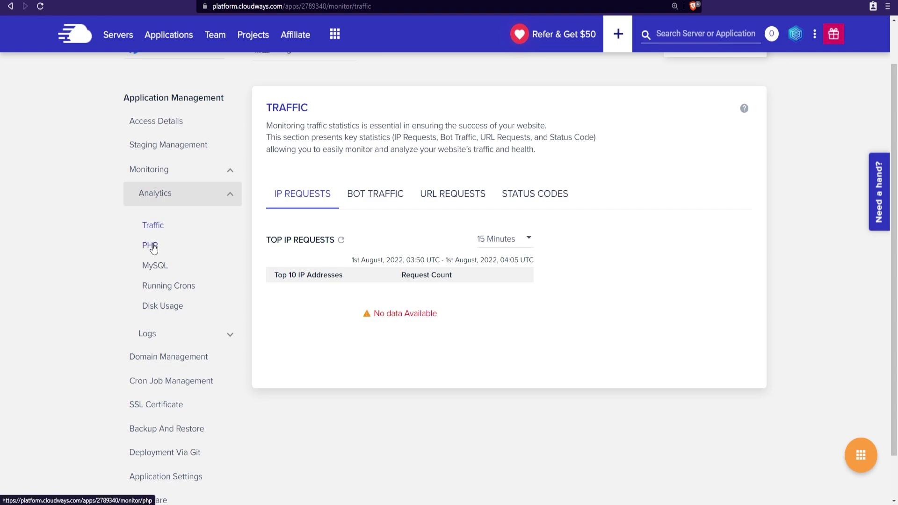
left_click(177, 338)
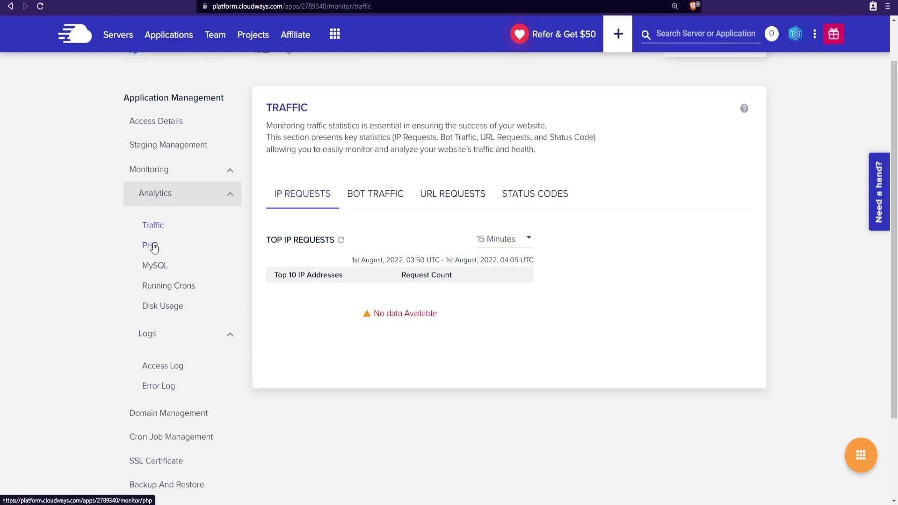
left_click(152, 244)
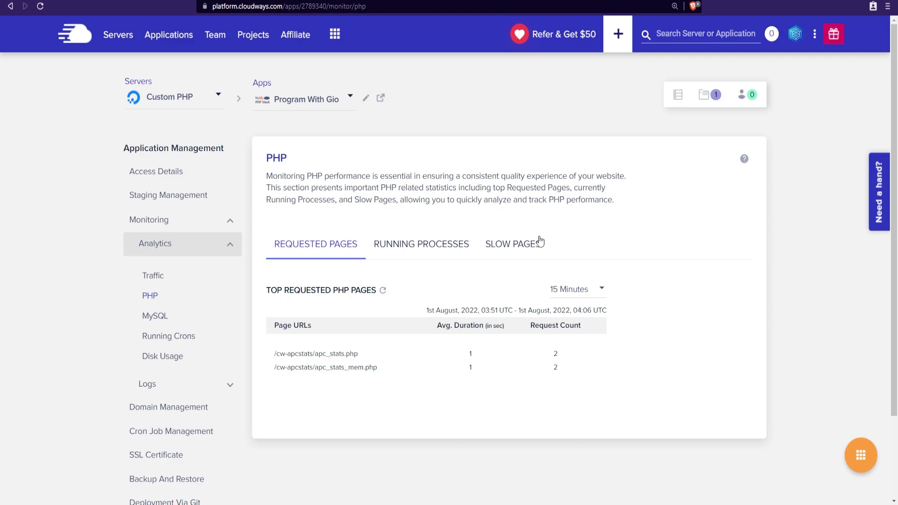
left_click(155, 317)
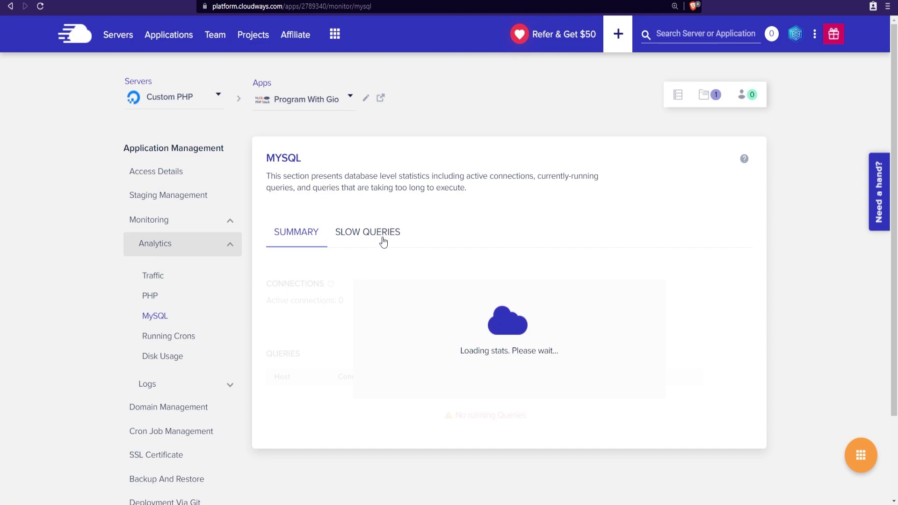
Step through Domain, Cron Job, SSL Certificate and Backup pages to reach Deployment Via Git
left_click(152, 298)
left_click(183, 415)
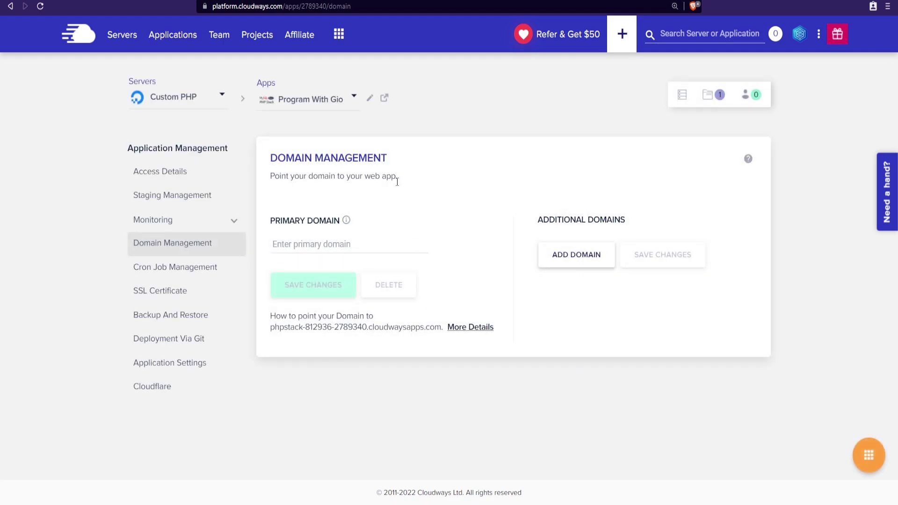
left_click(190, 275)
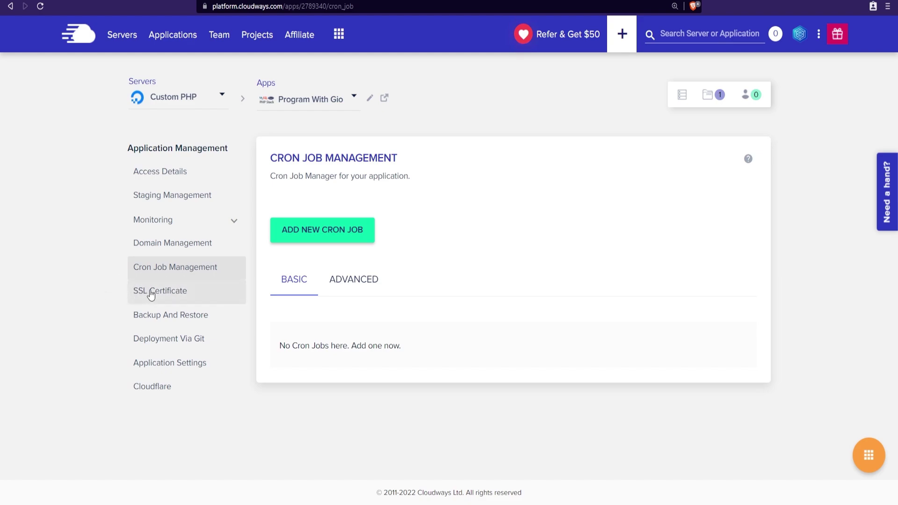
left_click(150, 293)
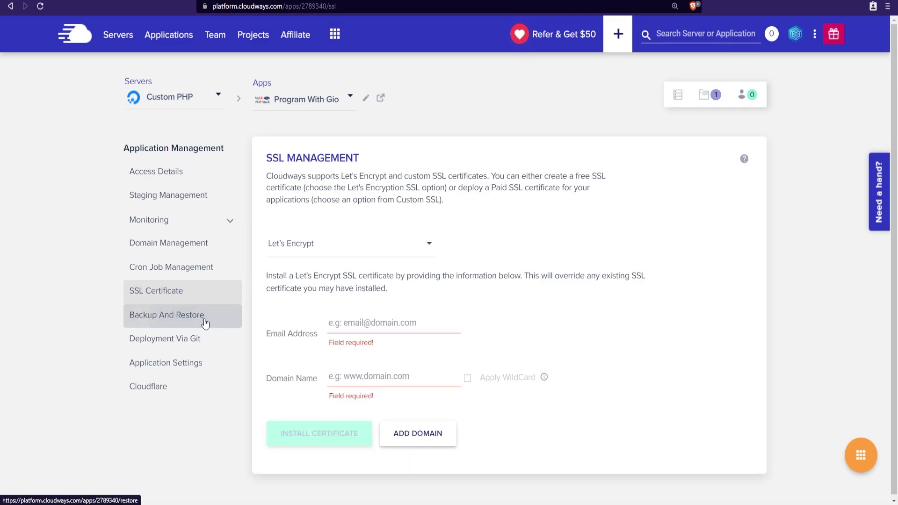
left_click(203, 319)
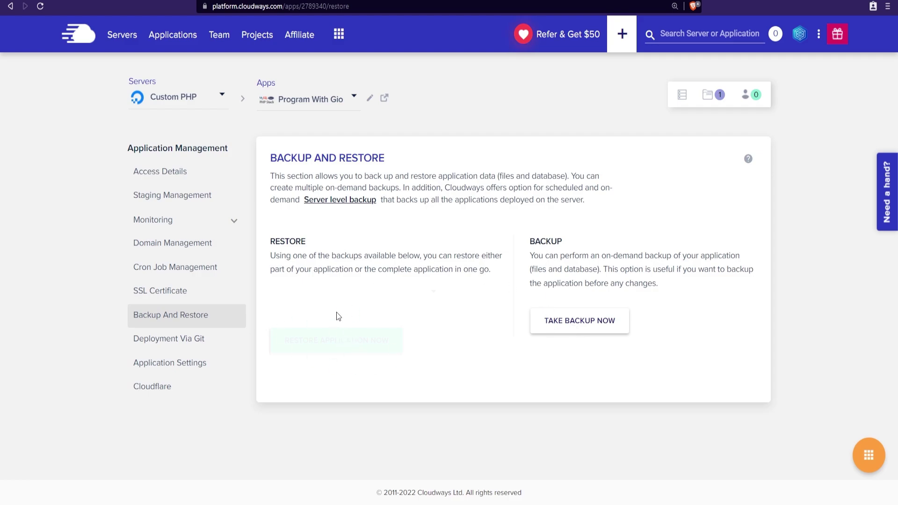
left_click(183, 339)
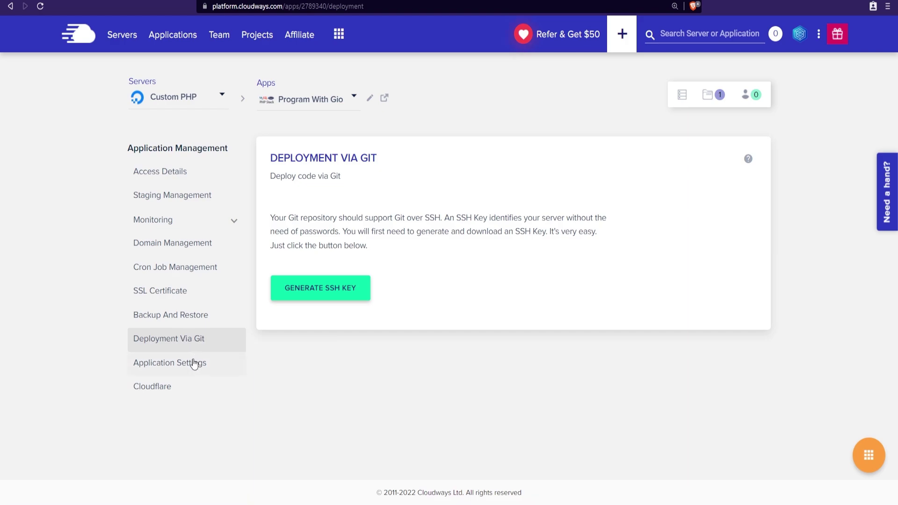
In Application Settings, edit the Webroot and enter public after public_html/
left_click(195, 363)
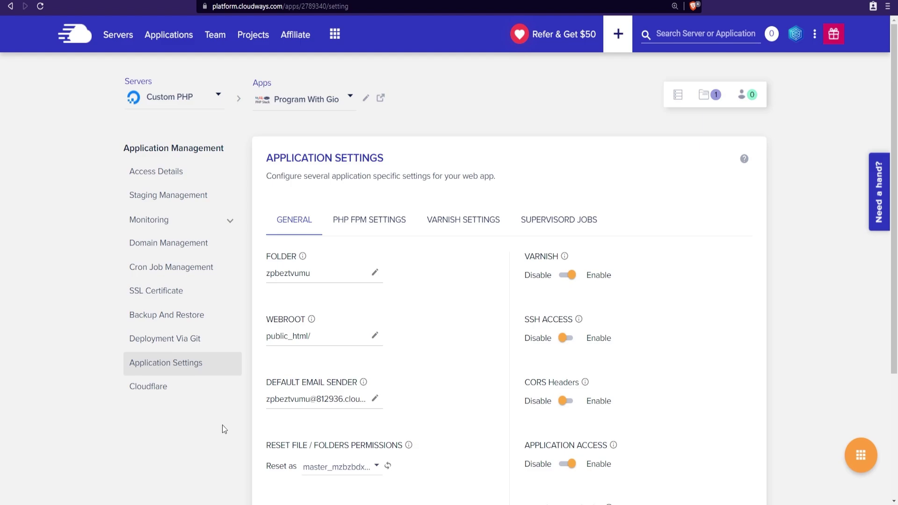
left_click_drag(324, 273, 269, 278)
scroll(397, 287, "down", 2)
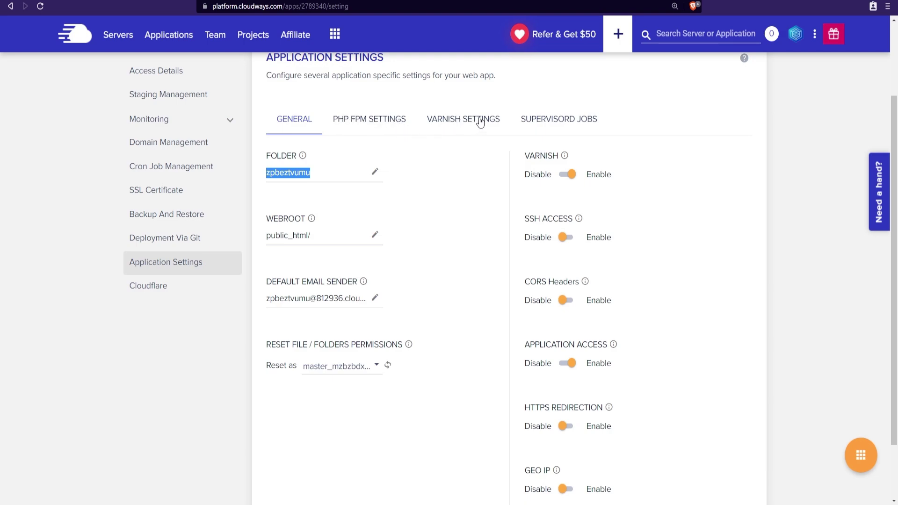
left_click(379, 241)
left_click(380, 240)
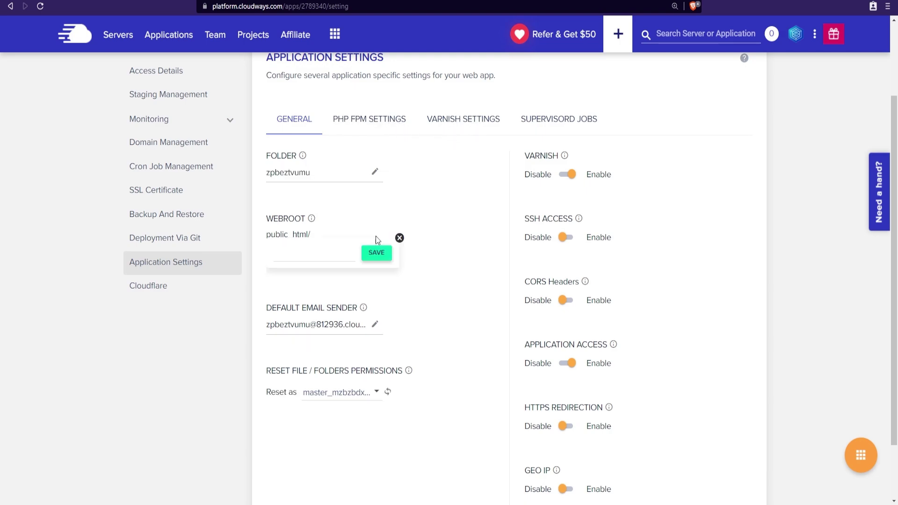
type("public")
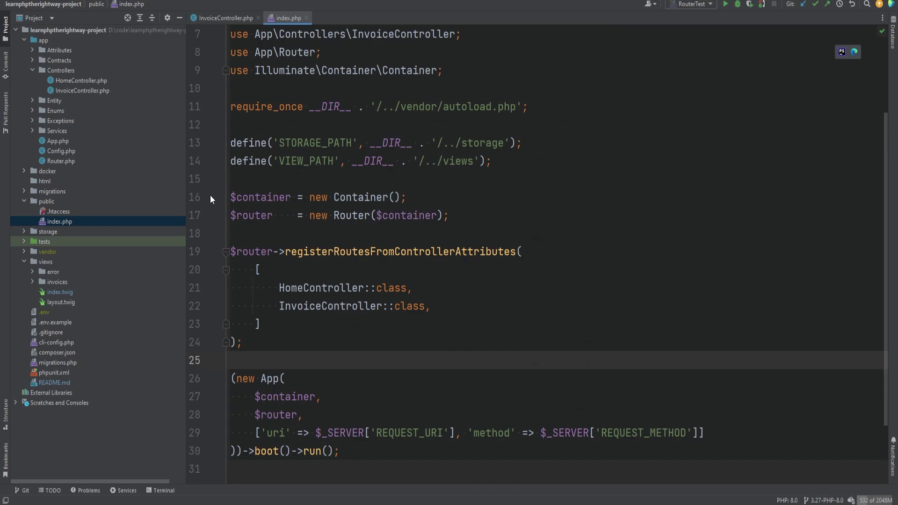
Show the public folder's .htaccess and index.php in PhpStorm's project tree
left_click(40, 201)
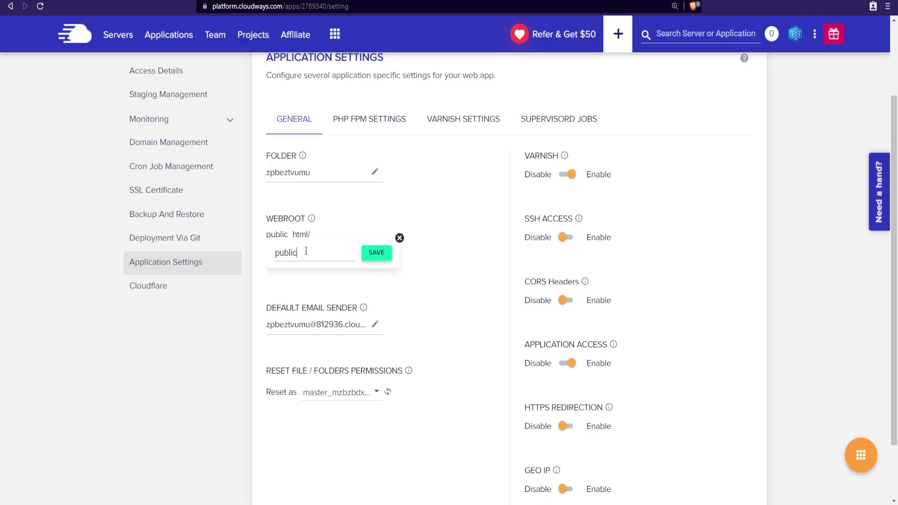
Save public_html/public as the application's webroot
left_click(375, 252)
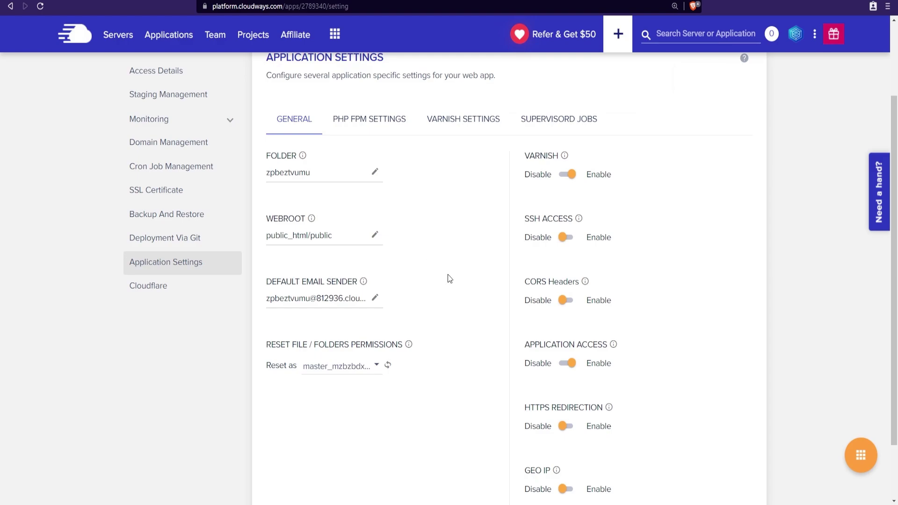
scroll(476, 324, "up", 2)
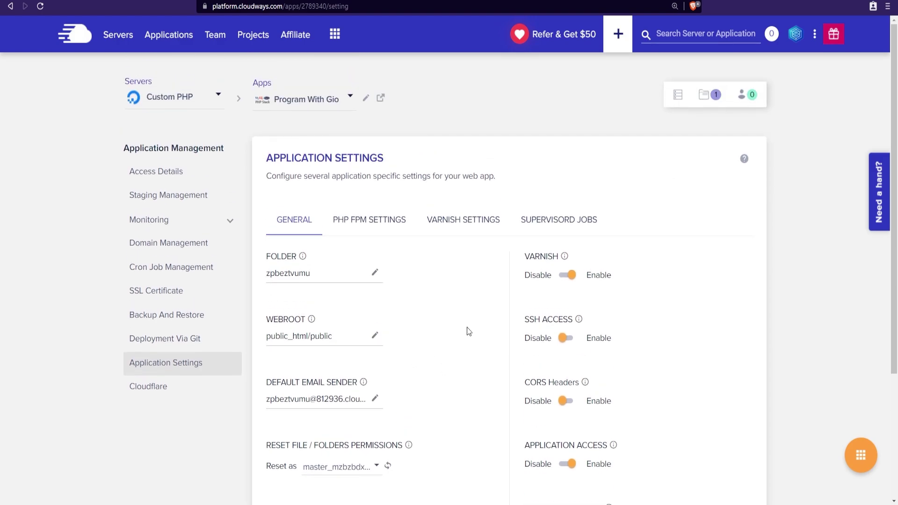
Generate an SSH key under Deployment Via Git and copy its public key to the clipboard
left_click(148, 341)
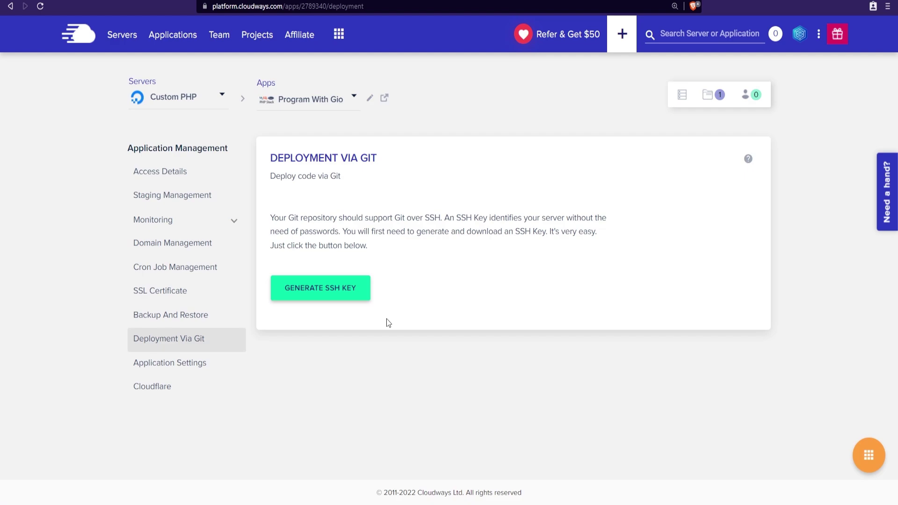
left_click(345, 289)
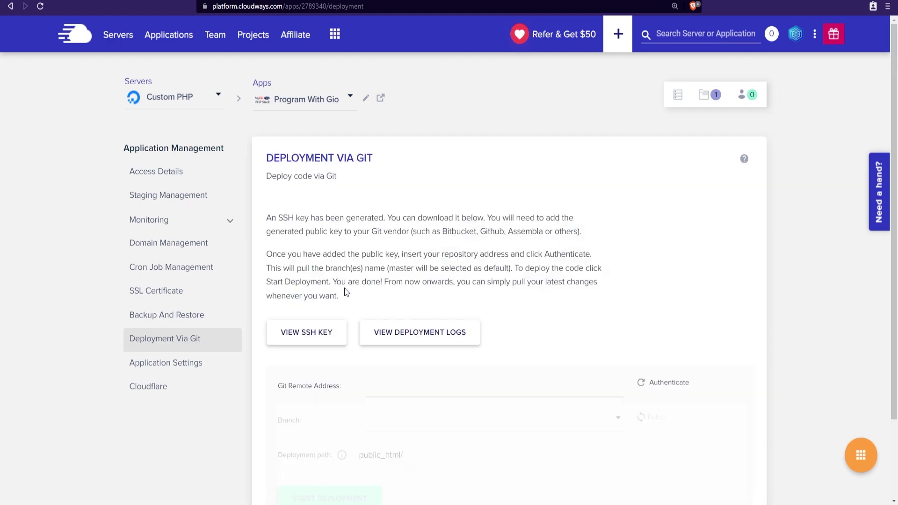
scroll(346, 292, "down", 1)
left_click(307, 286)
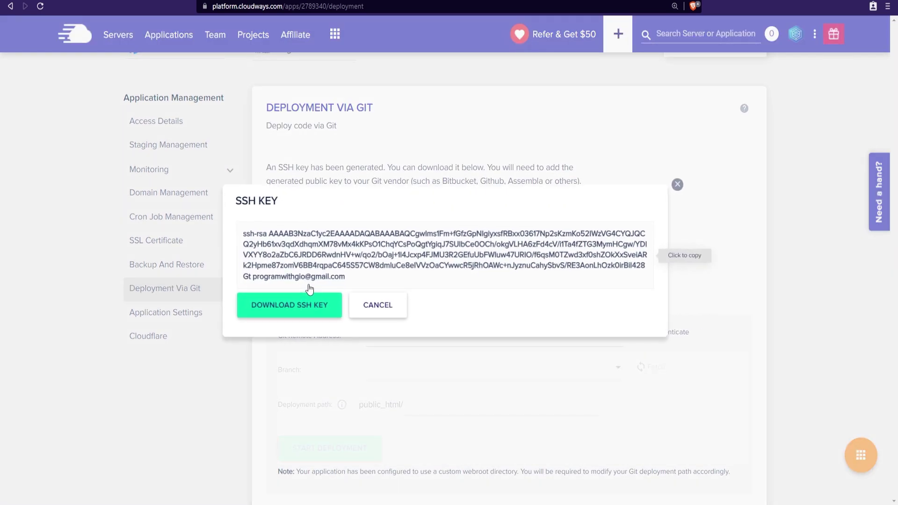
left_click(316, 267)
left_click(374, 304)
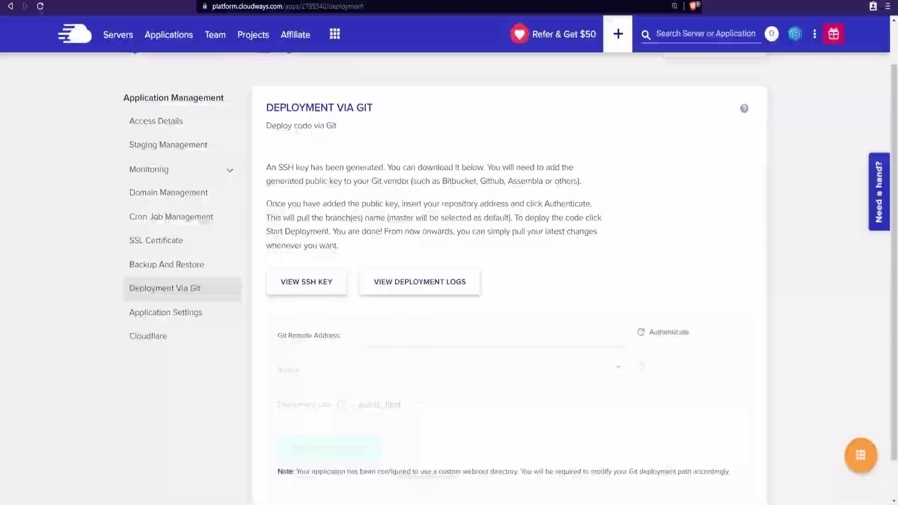
Add the copied public key to the GitHub repository as a deploy key titled 'Cloudways'
key("ctrl+Tab")
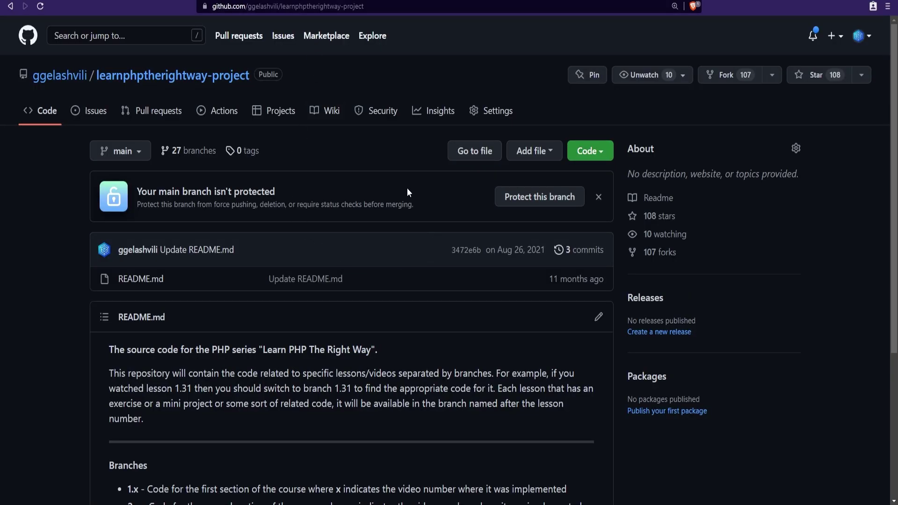
left_click(503, 118)
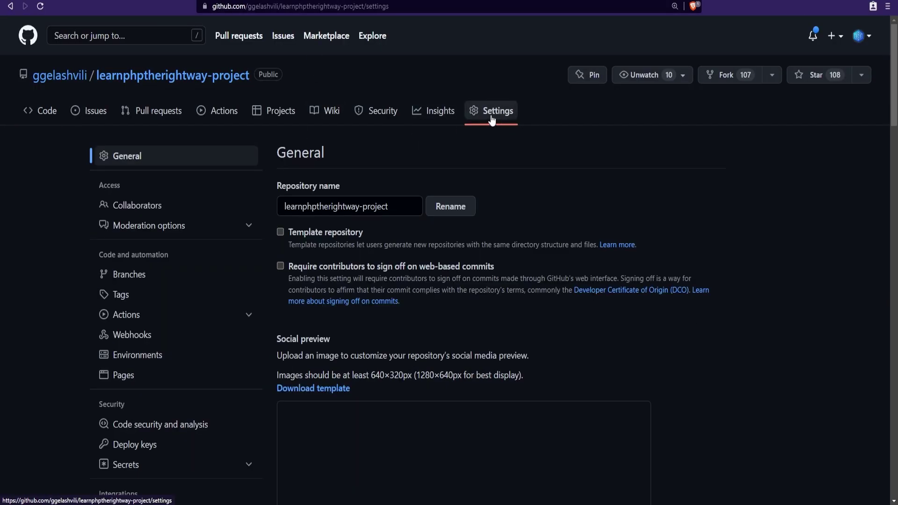
scroll(328, 234, "down", 3)
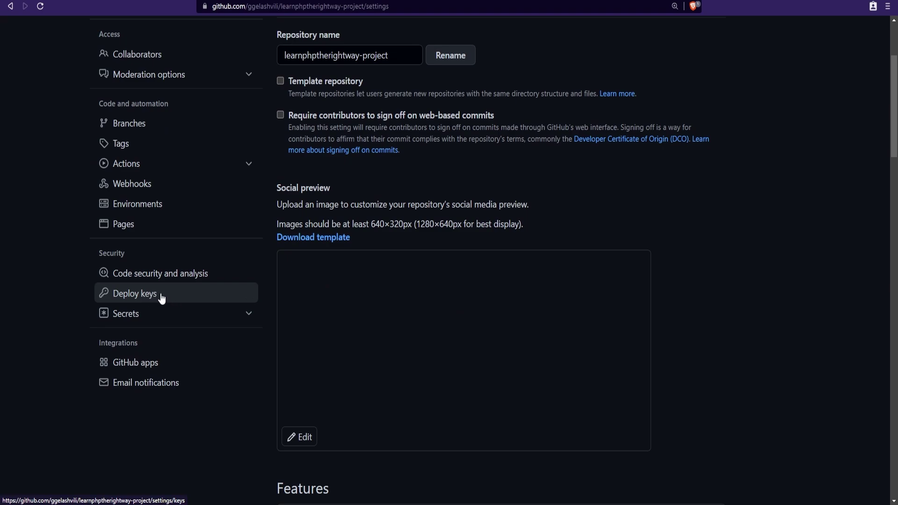
left_click(136, 296)
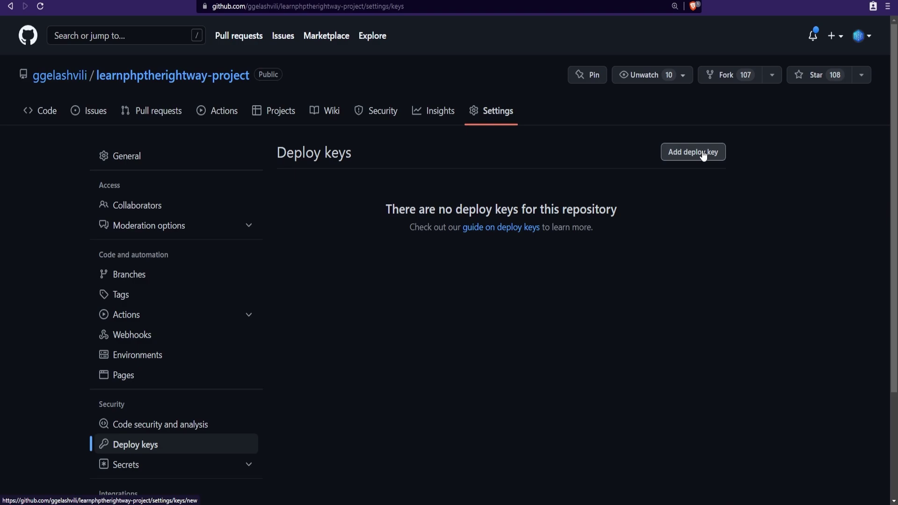
left_click(696, 152)
left_click(411, 316)
key("ctrl+v")
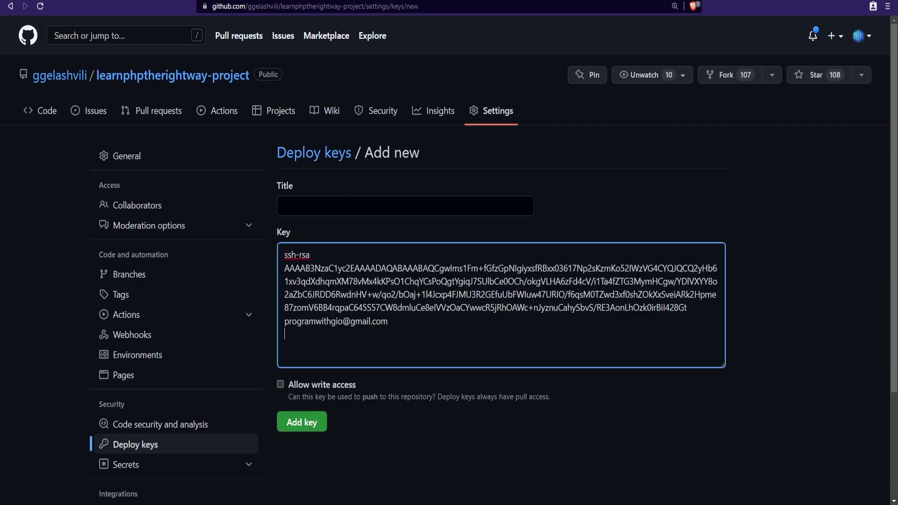
left_click(285, 205)
type("Cl")
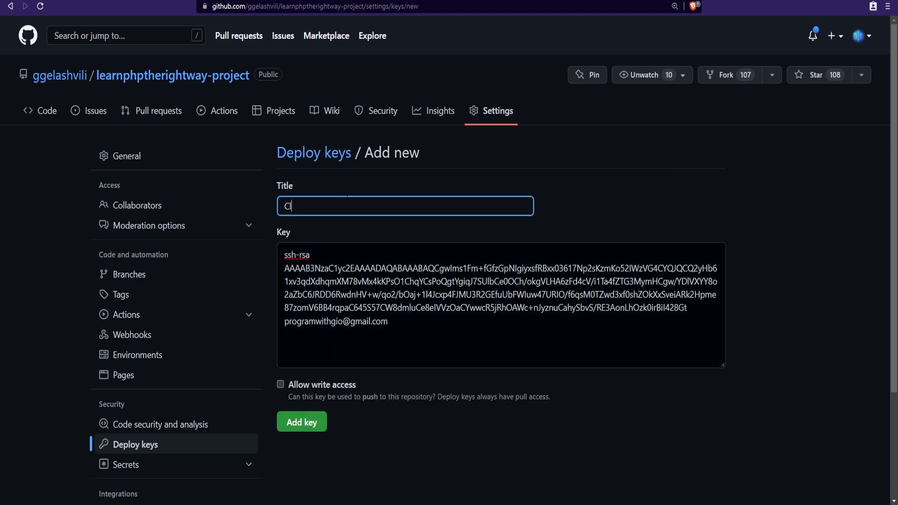
type("oudways")
left_click(302, 422)
left_click(486, 202)
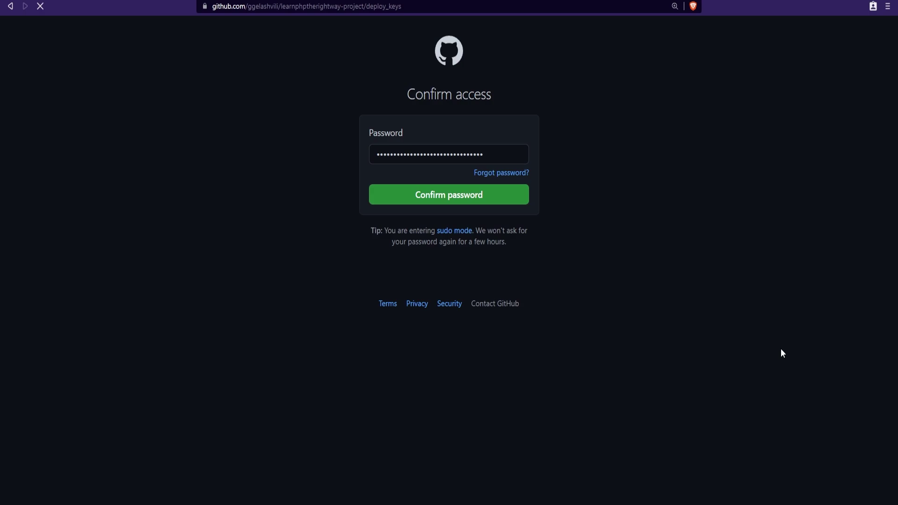
Check where Cloudways needs the repository address, then show the repository's SSH clone address on GitHub
key("ctrl+Tab")
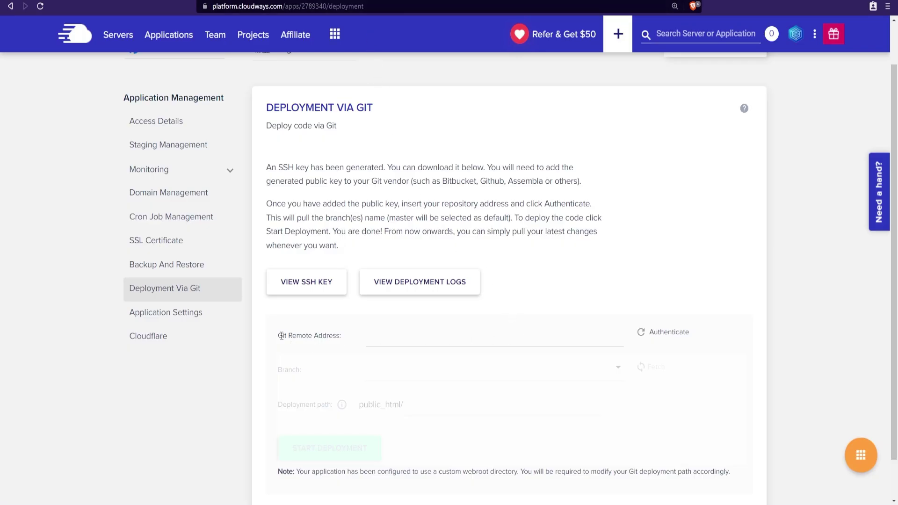
left_click_drag(277, 337, 348, 340)
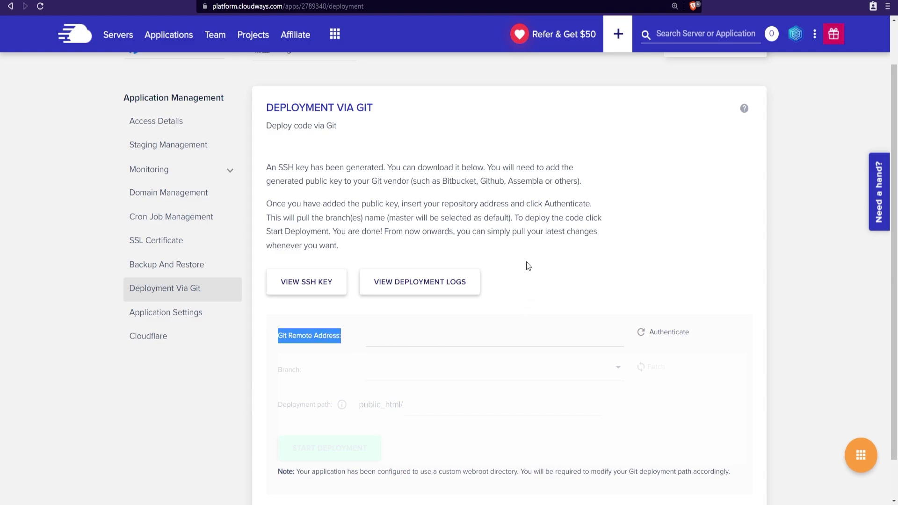
key("ctrl+Tab")
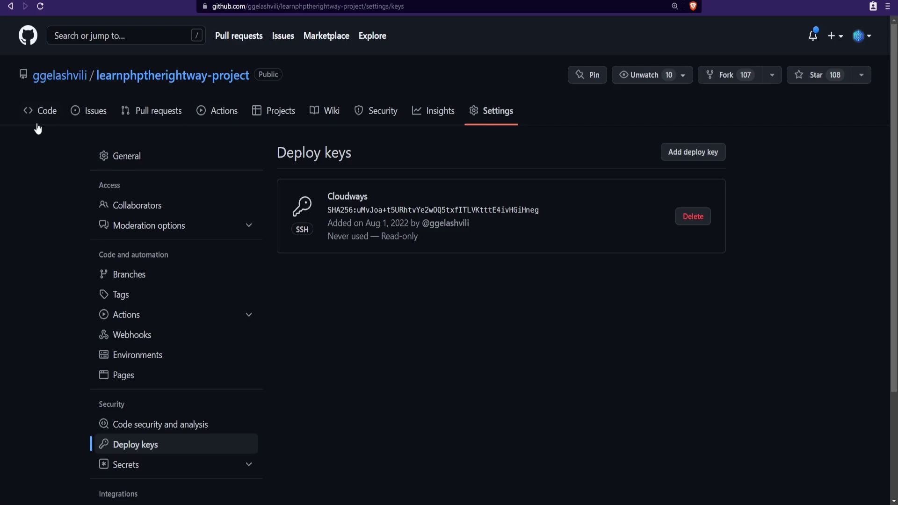
left_click(176, 76)
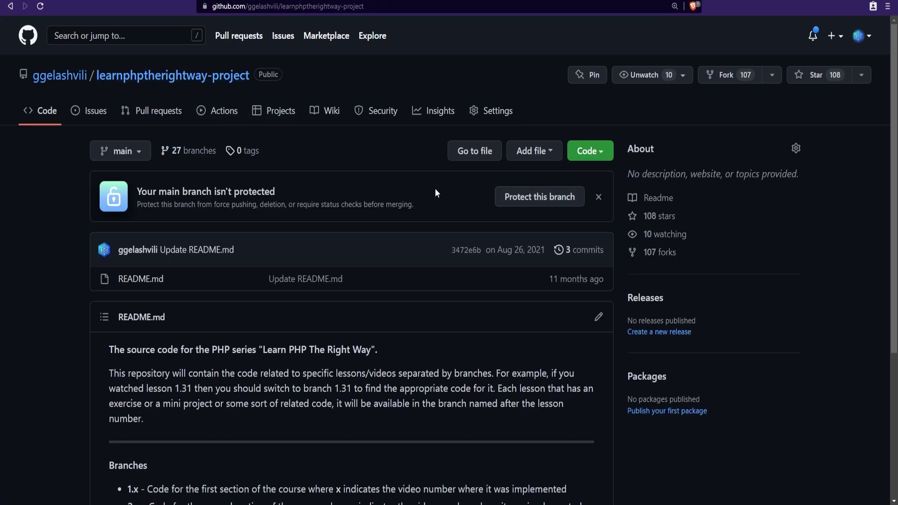
left_click(593, 153)
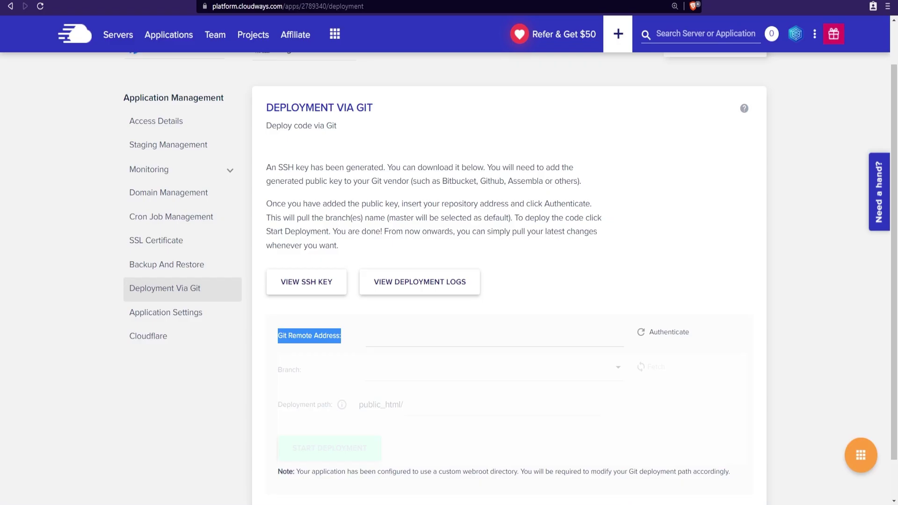
Paste the SSH clone address into Git Remote Address and authenticate
left_click(411, 333)
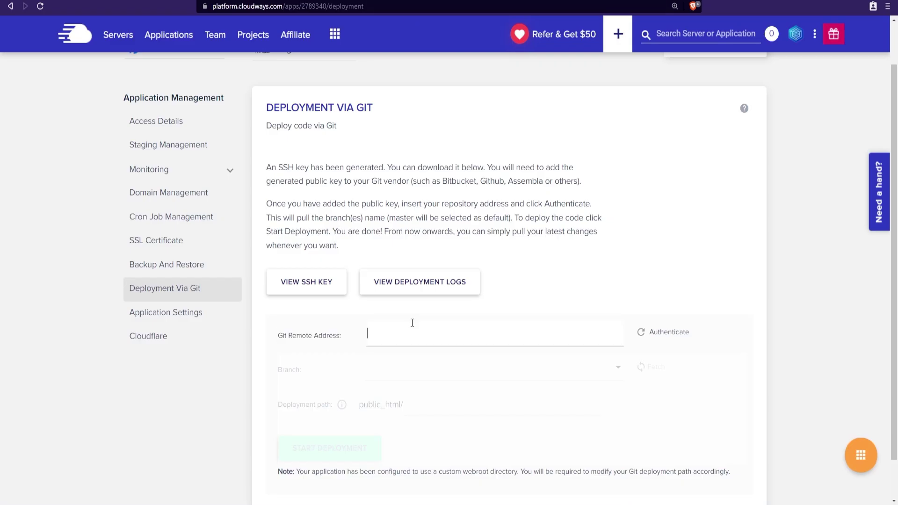
key("ctrl+v")
left_click(669, 332)
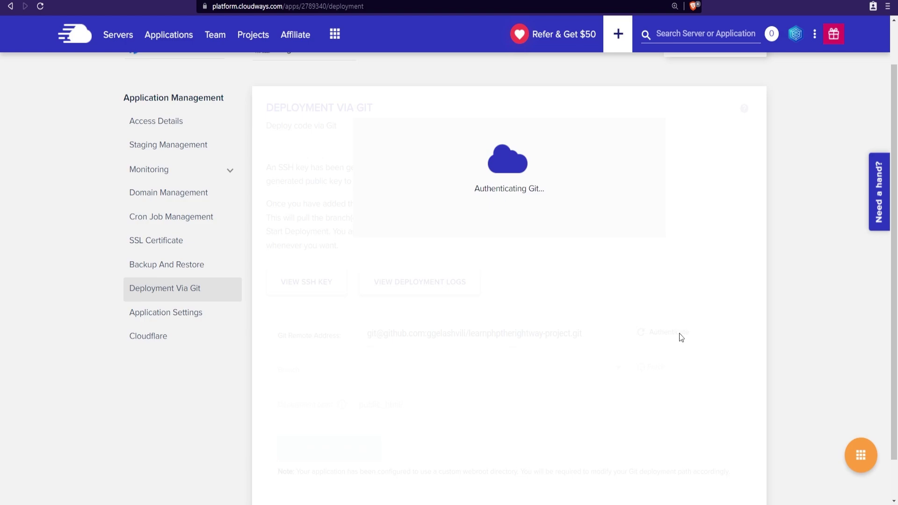
scroll(719, 360, "down", 1)
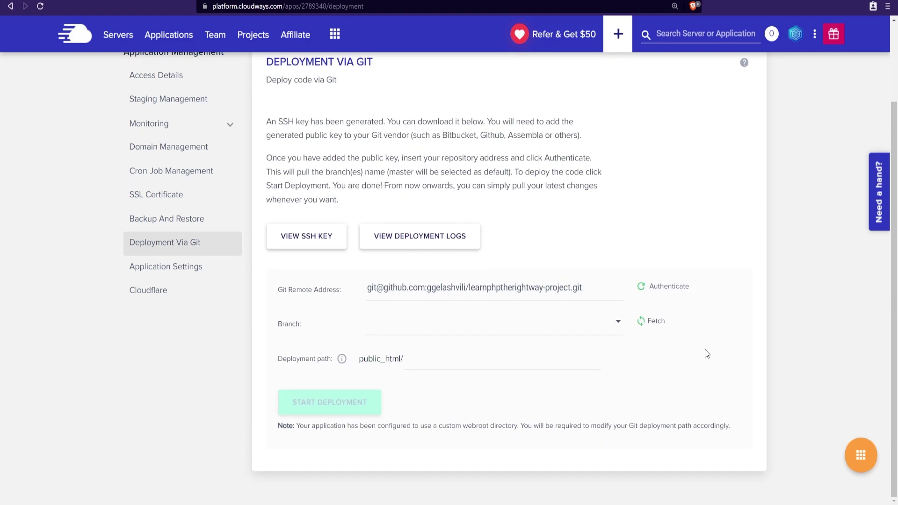
Choose branch 3.27-PHP-8.0 and keep the deployment path public_html/
left_click(501, 327)
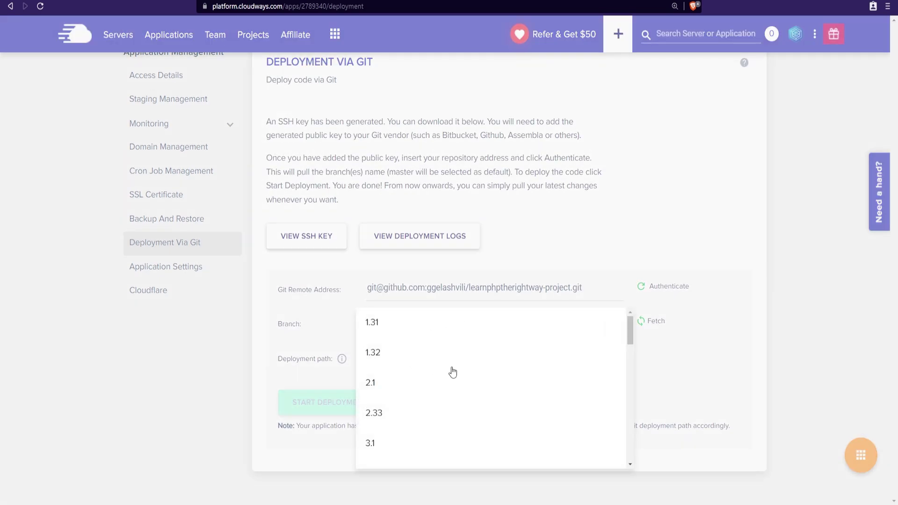
scroll(439, 367, "down", 2)
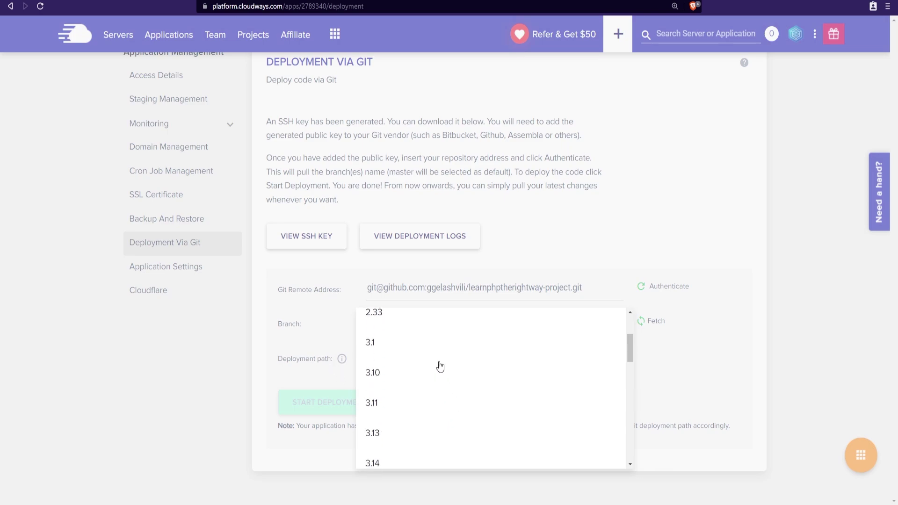
scroll(439, 367, "down", 10)
scroll(431, 388, "up", 1)
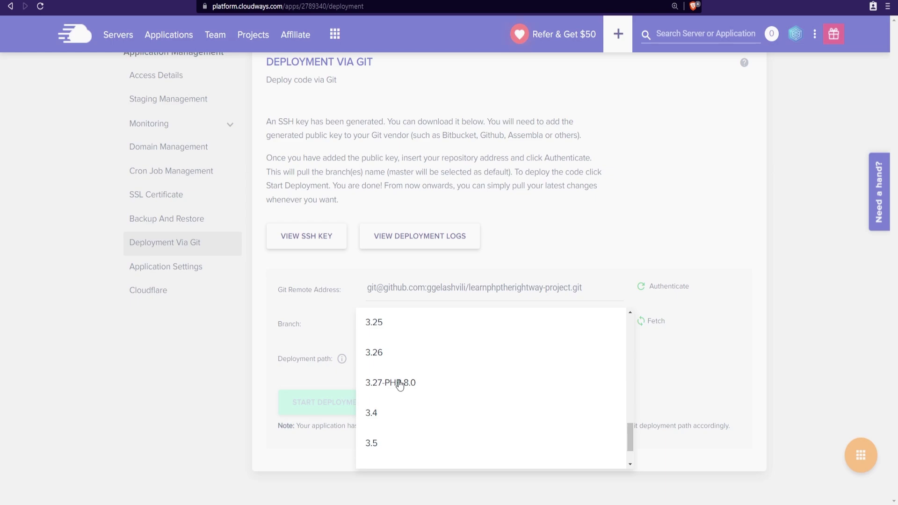
left_click(398, 383)
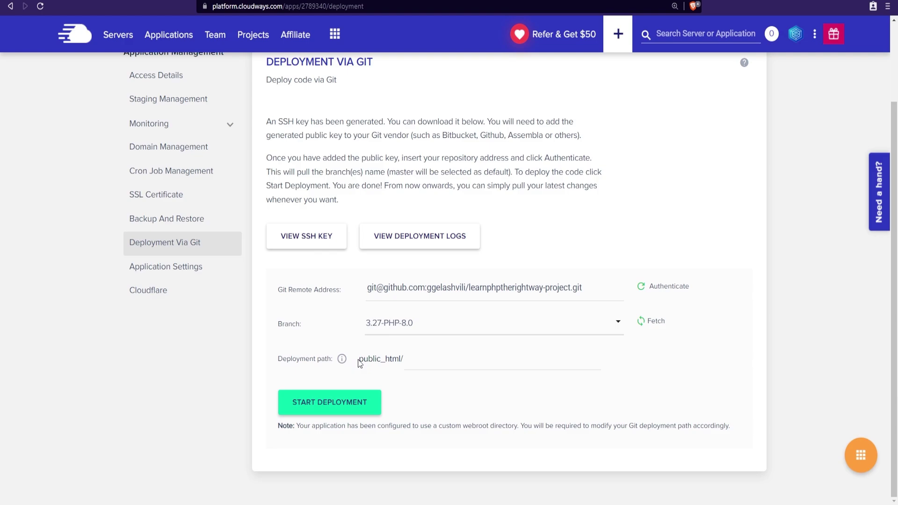
left_click_drag(359, 359, 400, 359)
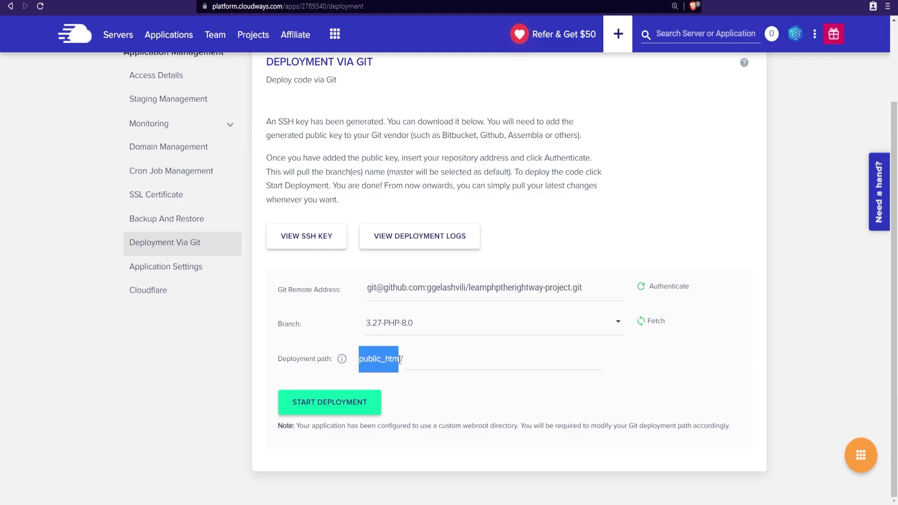
left_click(416, 391)
Start the deployment and confirm the Success result in the deployment logs
left_click(351, 402)
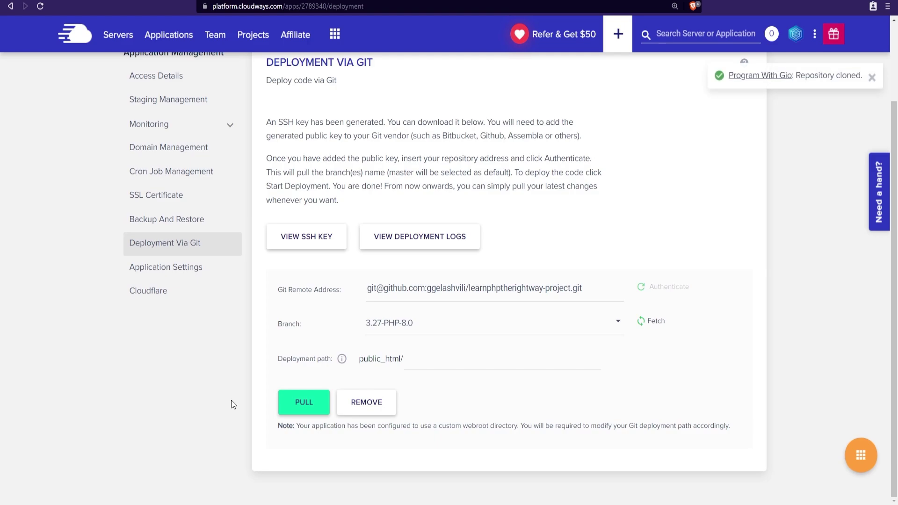
left_click(429, 240)
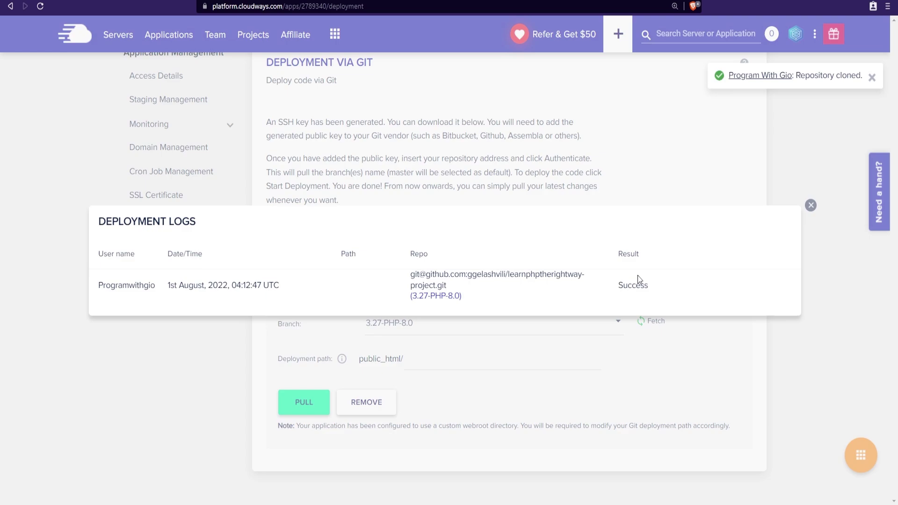
left_click_drag(639, 279, 724, 284)
left_click(809, 205)
Open Access Details and launch the live application URL
scroll(162, 183, "up", 2)
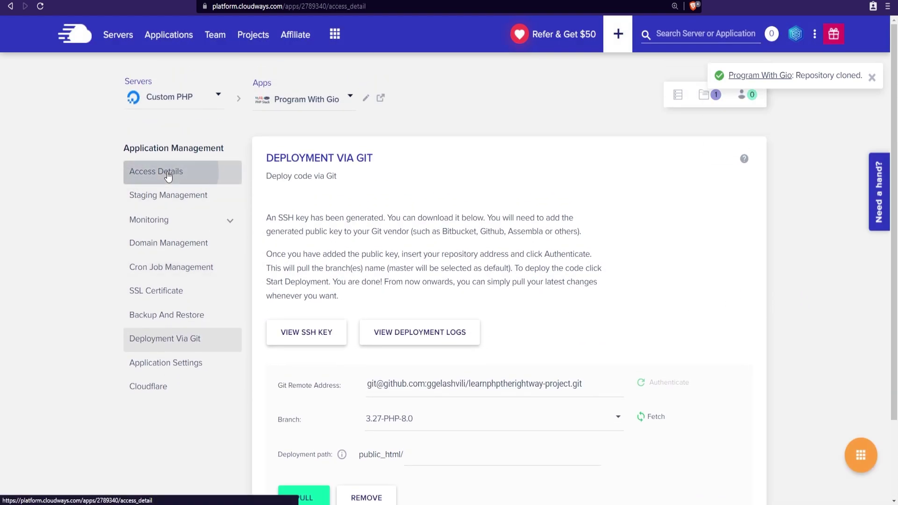
left_click(169, 170)
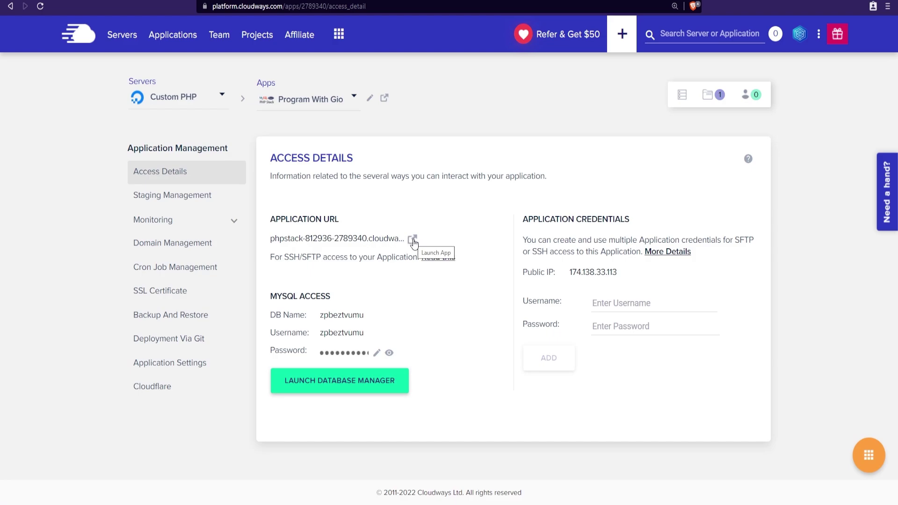
left_click(413, 240)
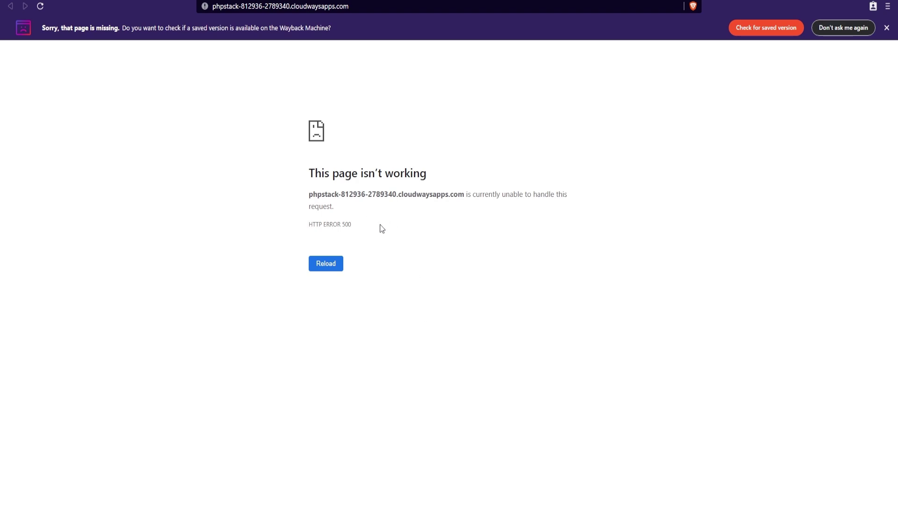
Zoom in on the deployed app's 'This page isn't working' HTTP ERROR 500 message
left_click_drag(380, 225, 303, 211)
left_click(476, 290)
key("ctrl+plus")
key("ctrl+plus")
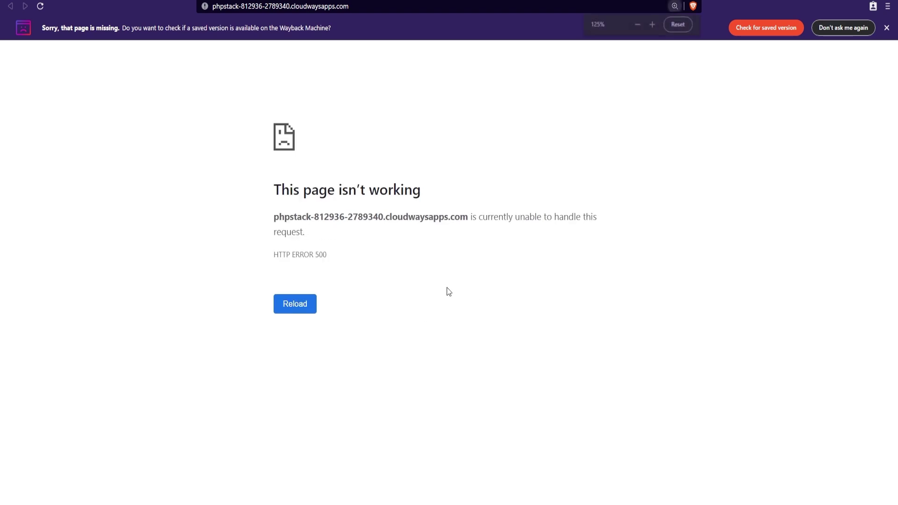
left_click_drag(250, 274, 330, 274)
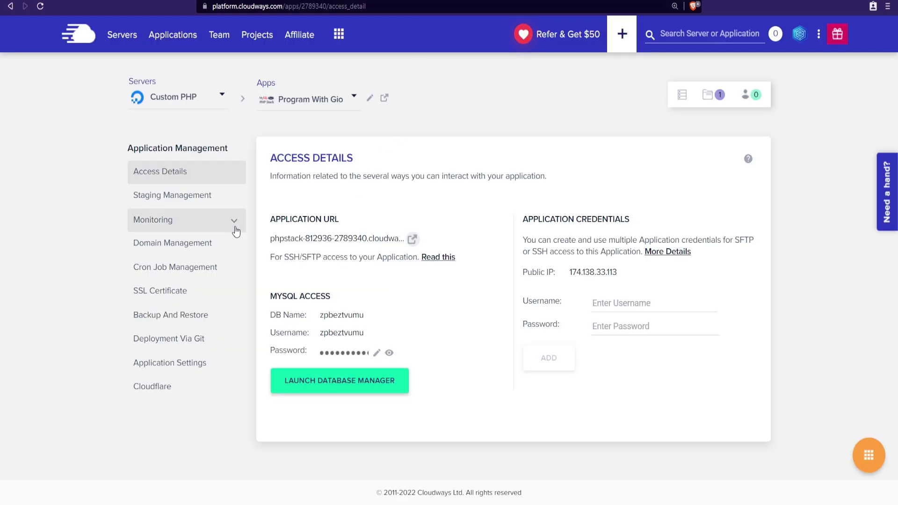
Open Monitoring > Logs > Error Log and trace the 500 to require_once vendor/autoload.php on line 11
left_click(235, 230)
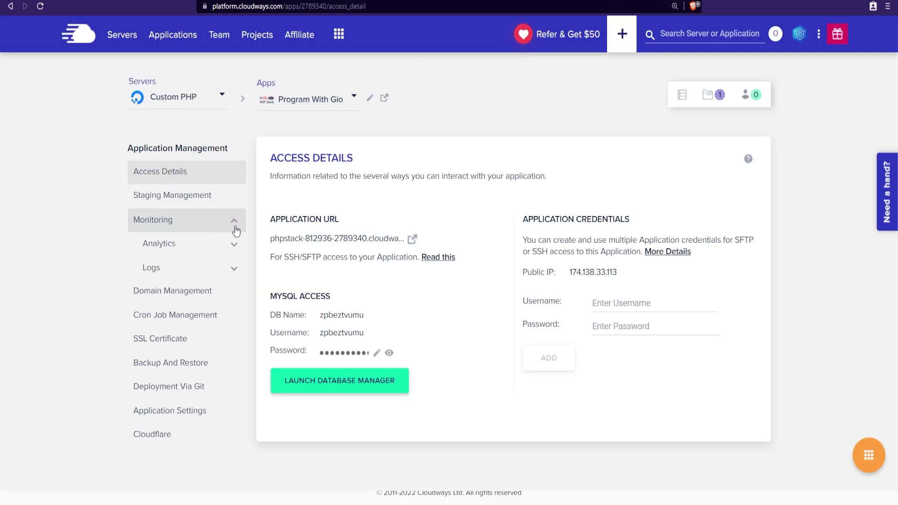
left_click(234, 267)
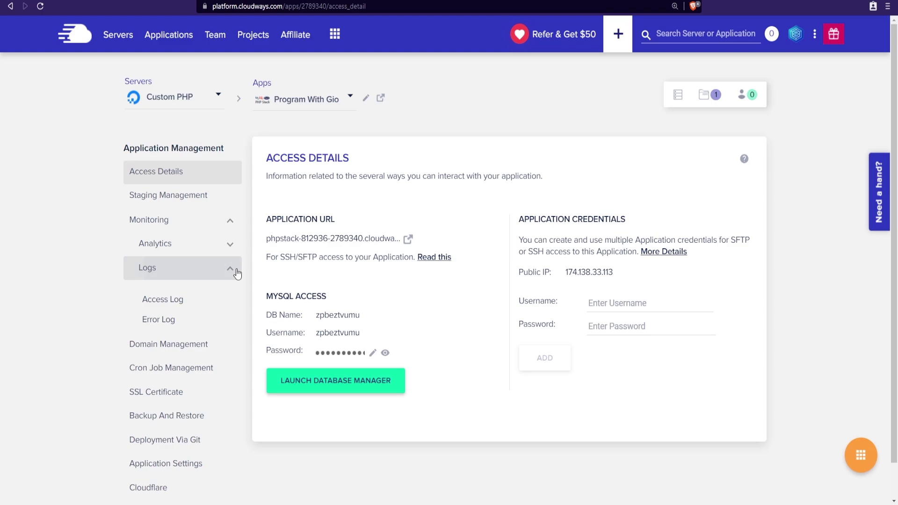
left_click(168, 322)
scroll(469, 365, "down", 1)
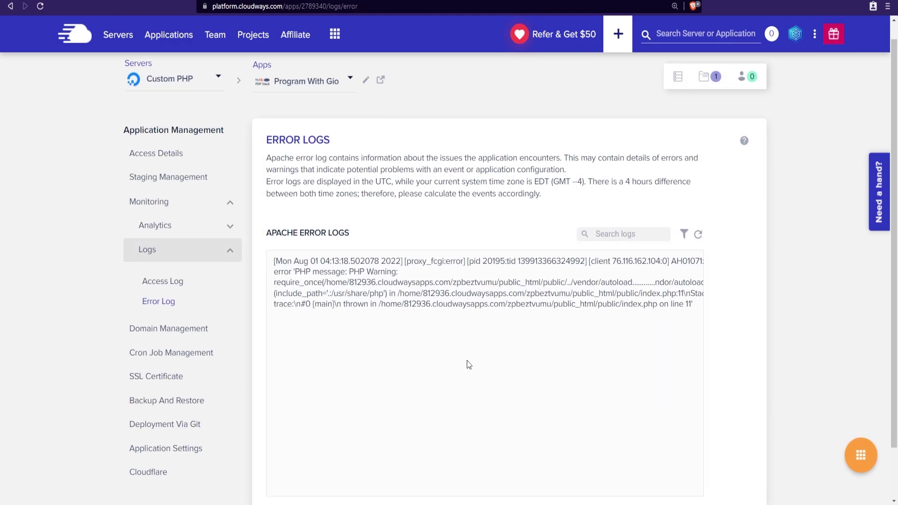
left_click_drag(275, 250, 488, 252)
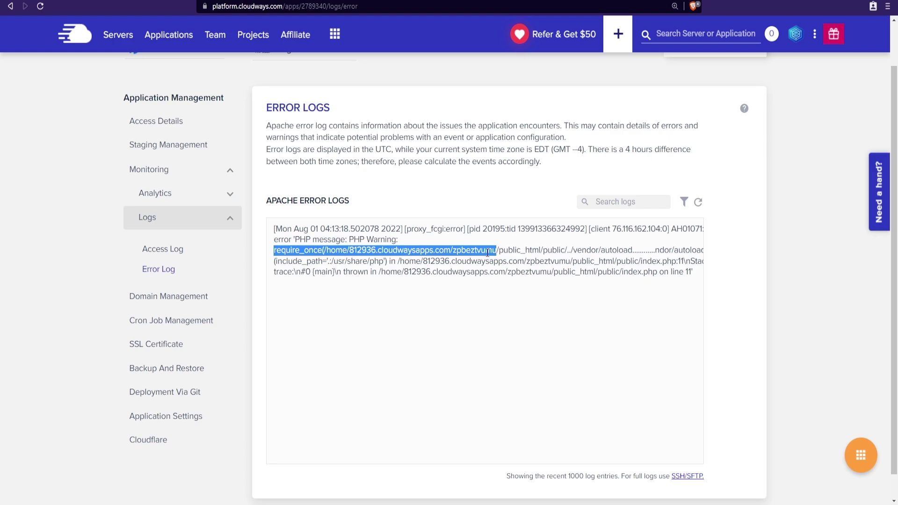
scroll(288, 234, "down", 1)
double_click(289, 224)
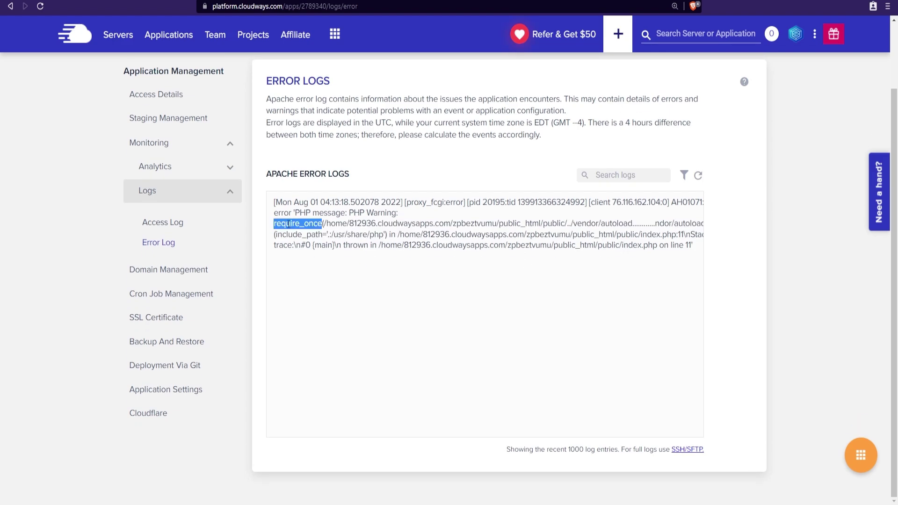
double_click(687, 245)
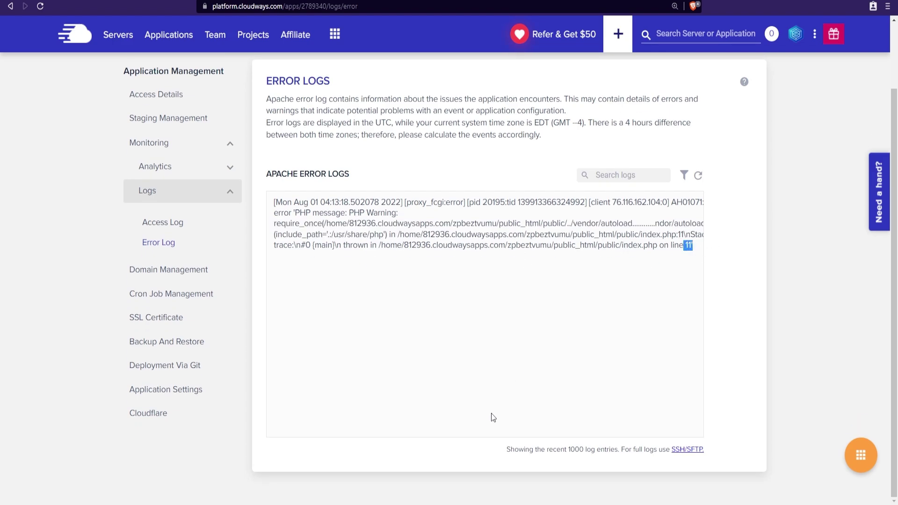
key("alt+Tab")
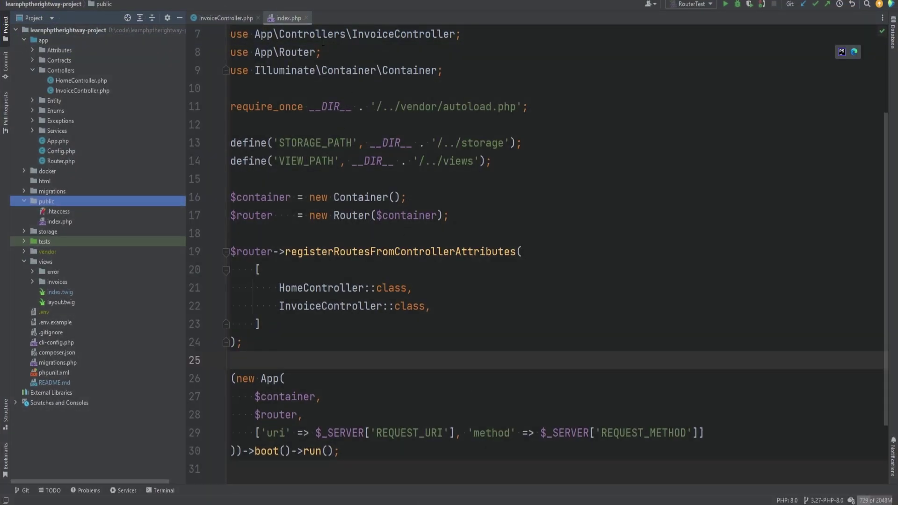
left_click_drag(231, 106, 547, 101)
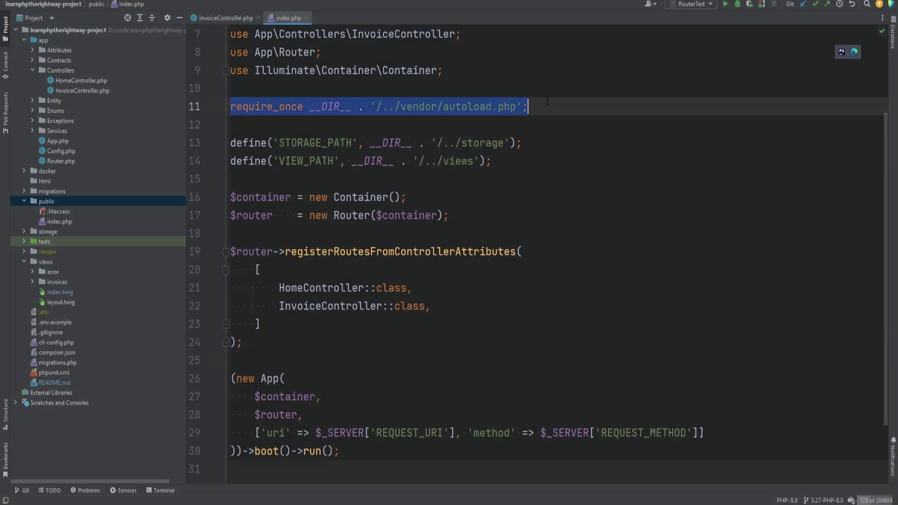
key("Down")
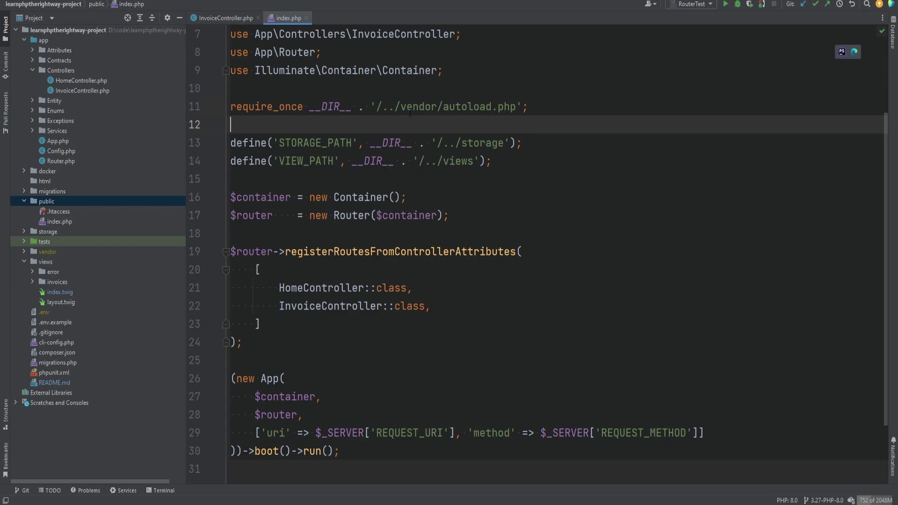
double_click(449, 107)
double_click(416, 107)
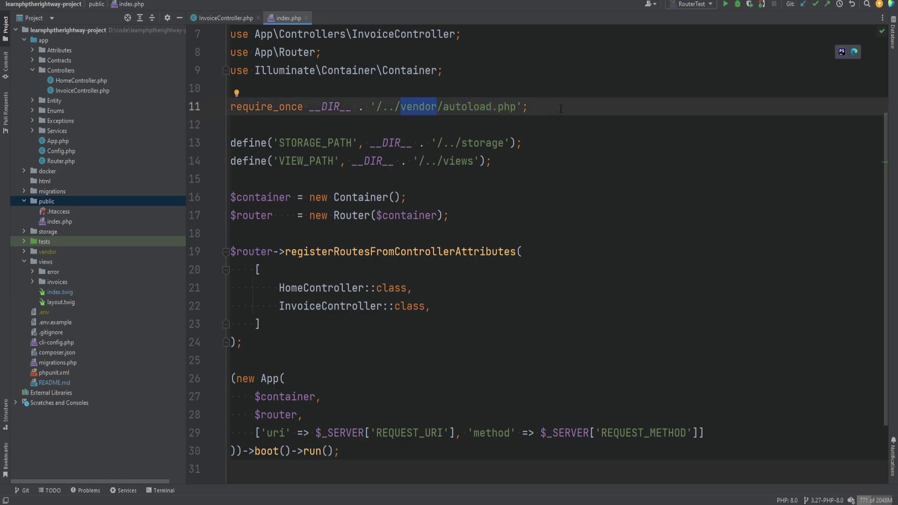
left_click(52, 252)
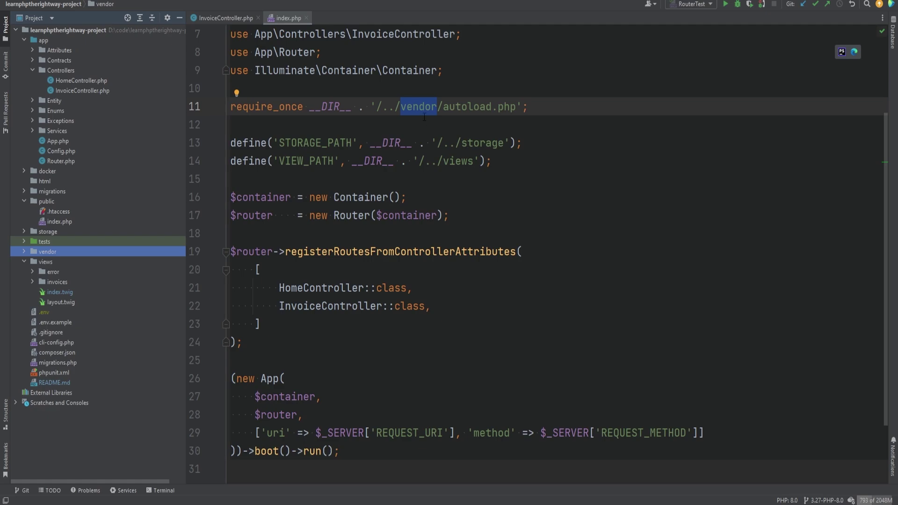
List the files in public_html over SSH and run composer install
key("alt+Tab")
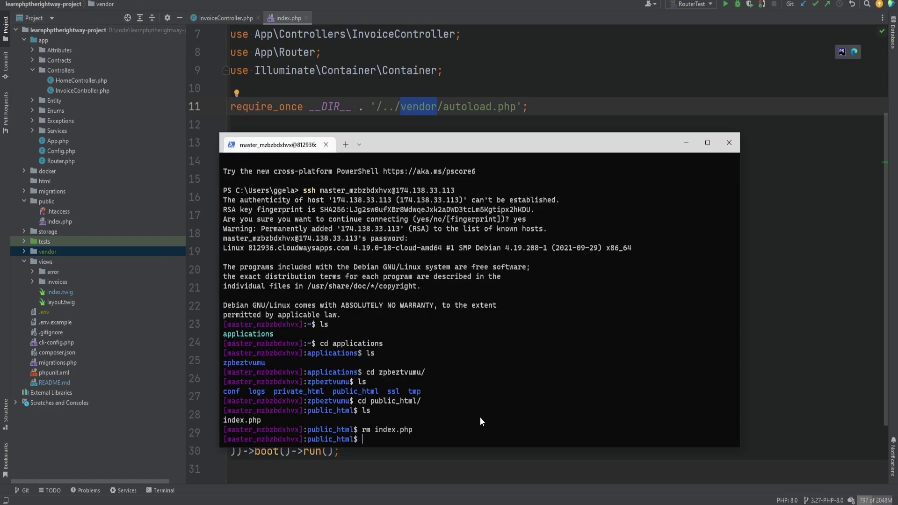
type("ls")
key("Return")
type("'")
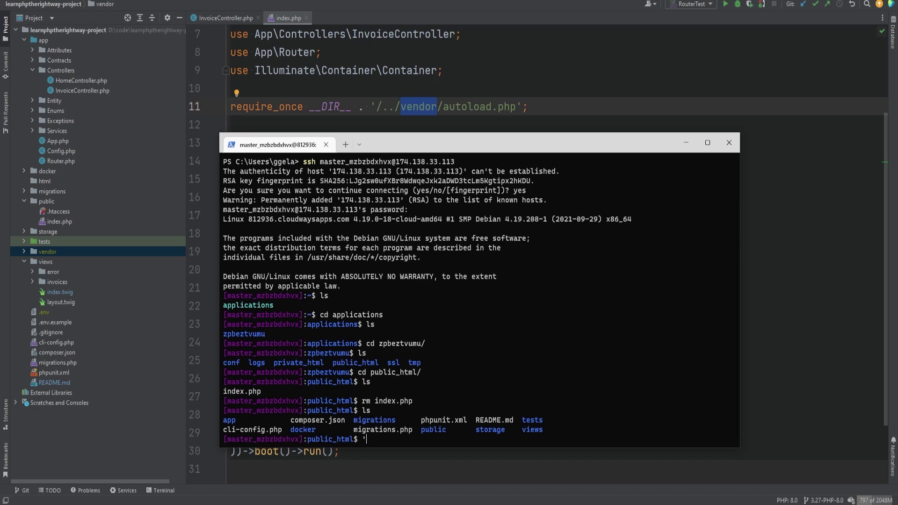
key("BackSpace")
type("composer install")
key("Return")
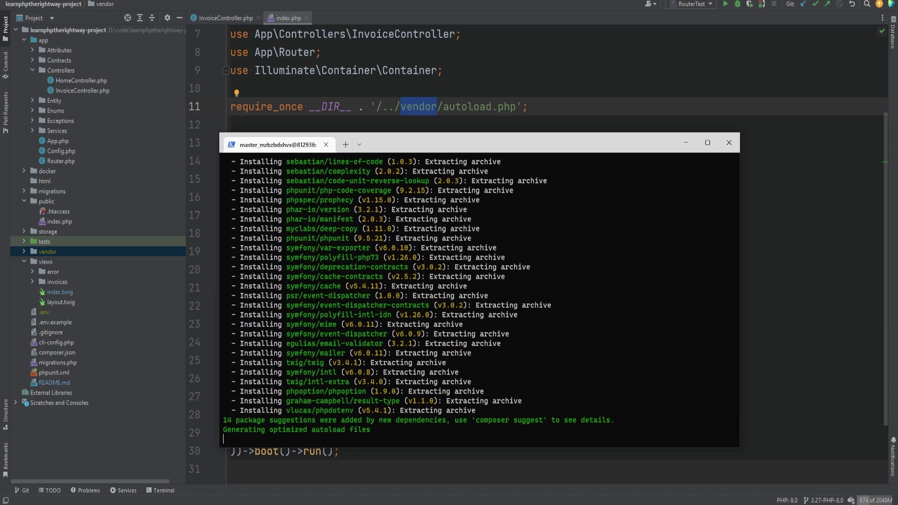
Create a new .env file in vim
type("vo,")
key("BackSpace")
key("BackSpace")
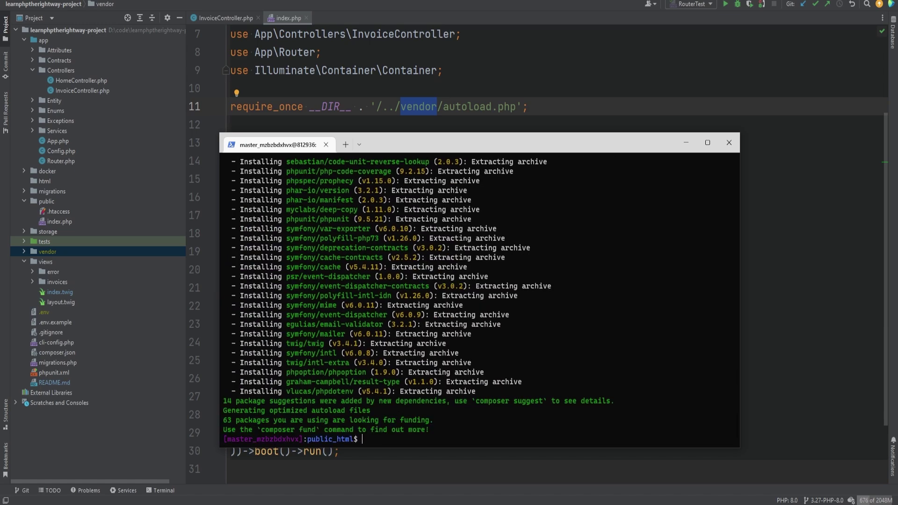
type("im .env")
key("Return")
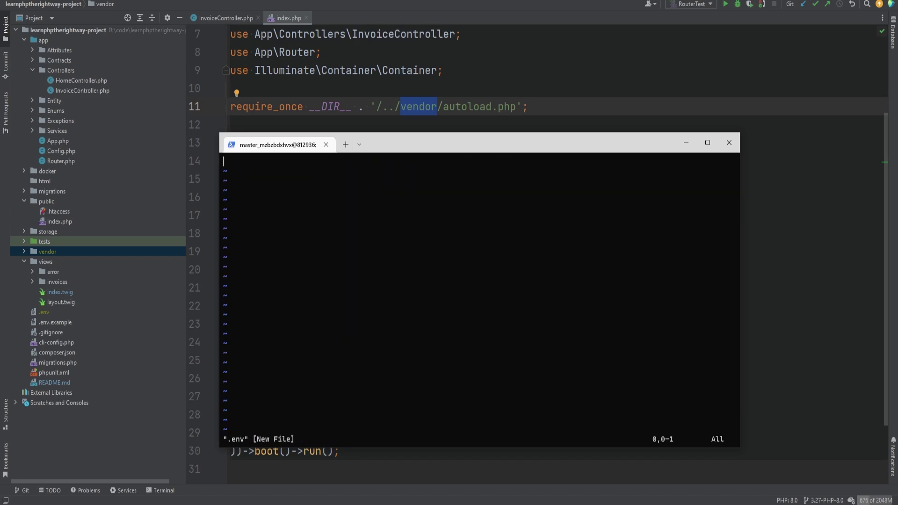
Paste the .env.example lines into vim and set DB_HOST to 127.0.0.1
double_click(55, 321)
key("ctrl+a")
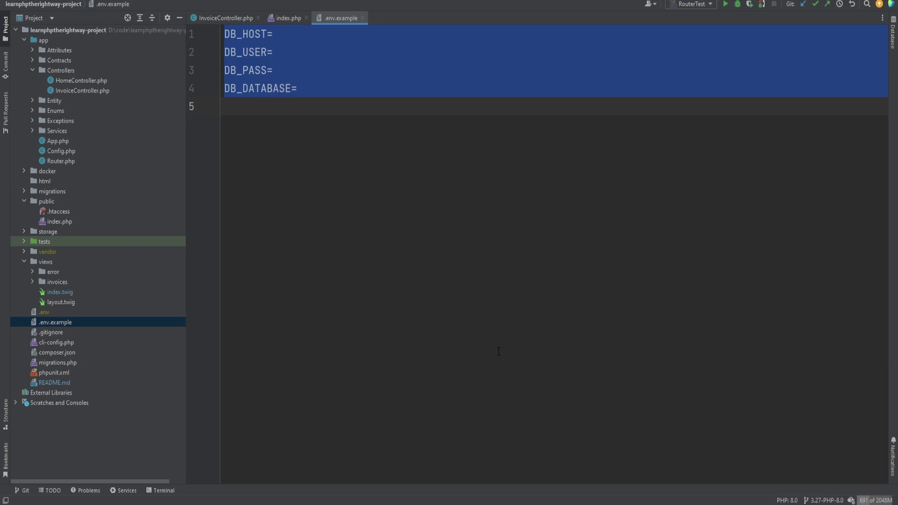
key("ctrl+c")
key("alt+Tab")
right_click(445, 206)
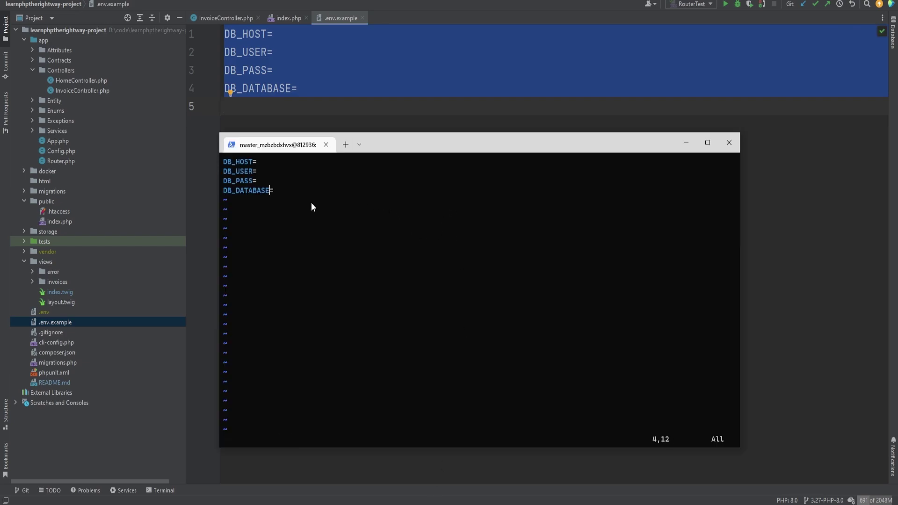
key("Up")
key("Up")
key("i")
type("127.0.0.1")
Fill DB_USER and DB_DATABASE with the MySQL database name from Cloudways Access Details
key("Down")
key("alt+Tab")
scroll(161, 122, "up", 2)
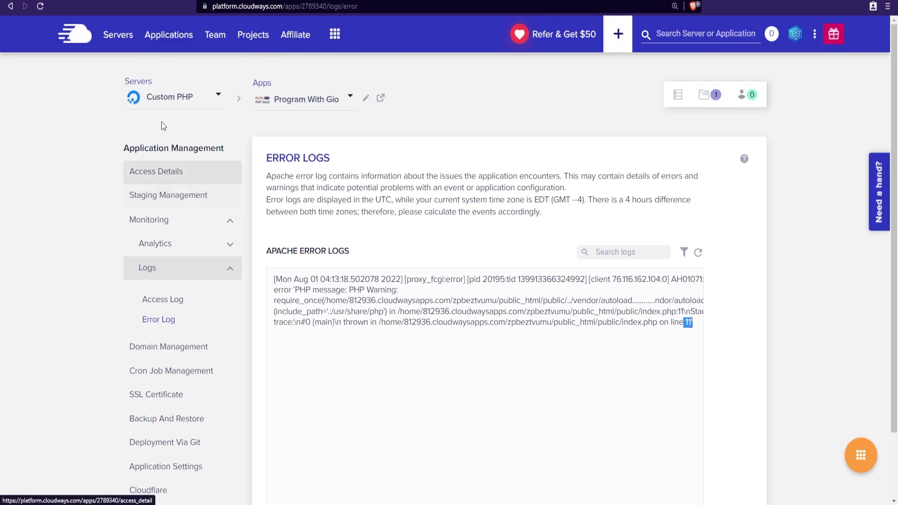
left_click(163, 176)
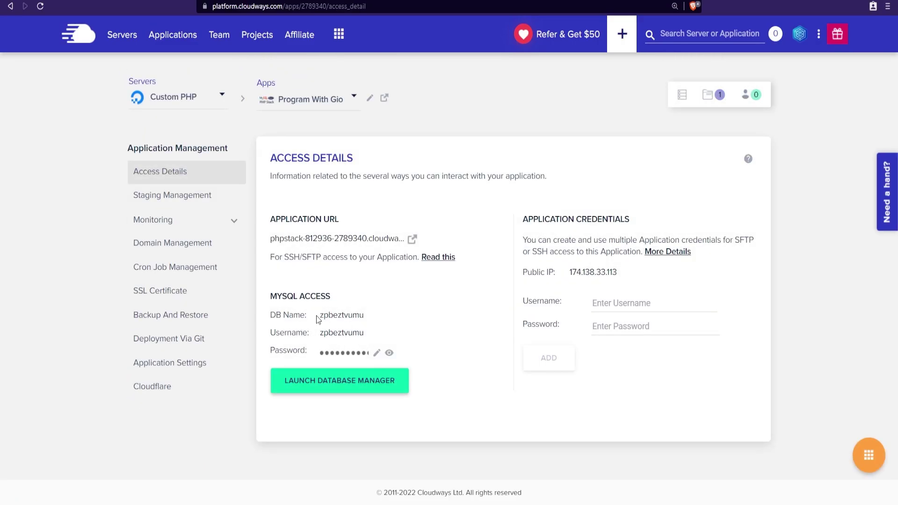
left_click(322, 319)
key("alt+Tab")
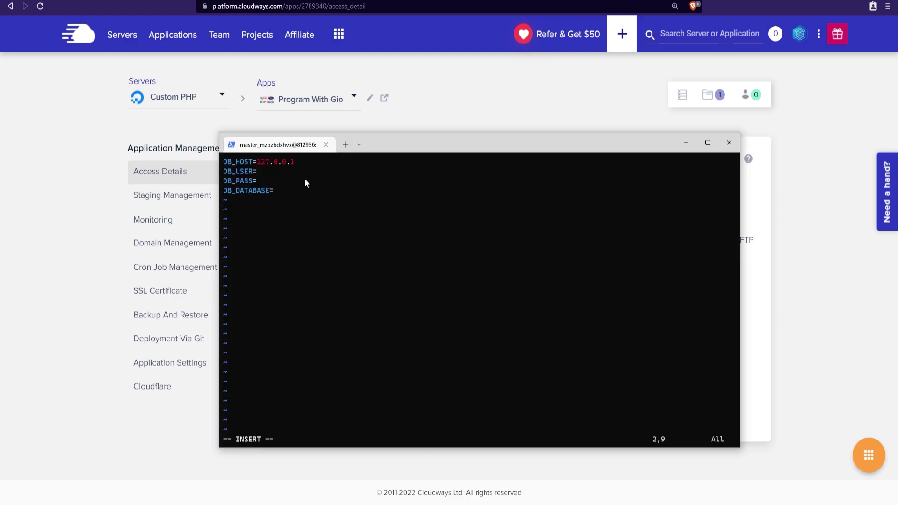
key("ctrl+v")
key("Down")
key("Down")
key("ctrl+v")
key("Up")
key("ctrl+v")
key("BackSpace")
key("BackSpace")
key("BackSpace")
key("BackSpace")
key("BackSpace")
key("BackSpace")
key("BackSpace")
key("BackSpace")
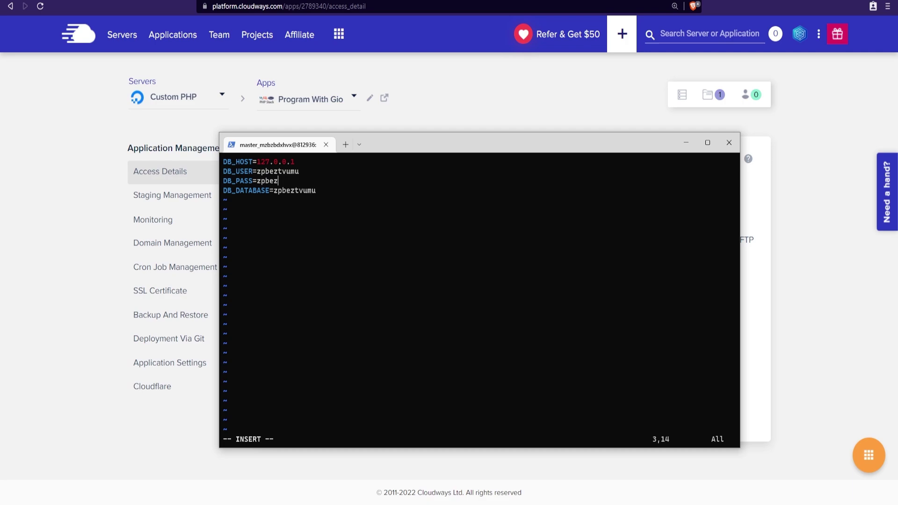
Paste the MySQL password into DB_PASS and save .env with :wq
key("alt+Tab")
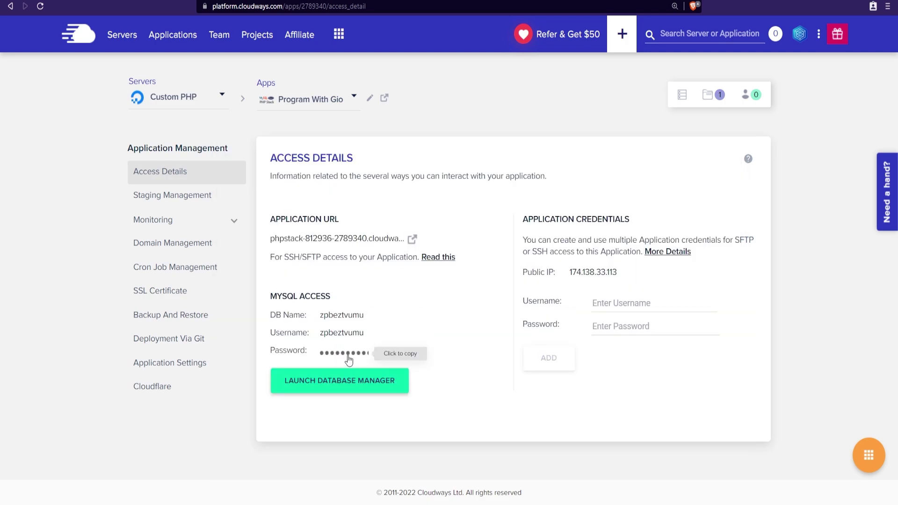
left_click(346, 353)
key("alt+Tab")
key("ctrl+v")
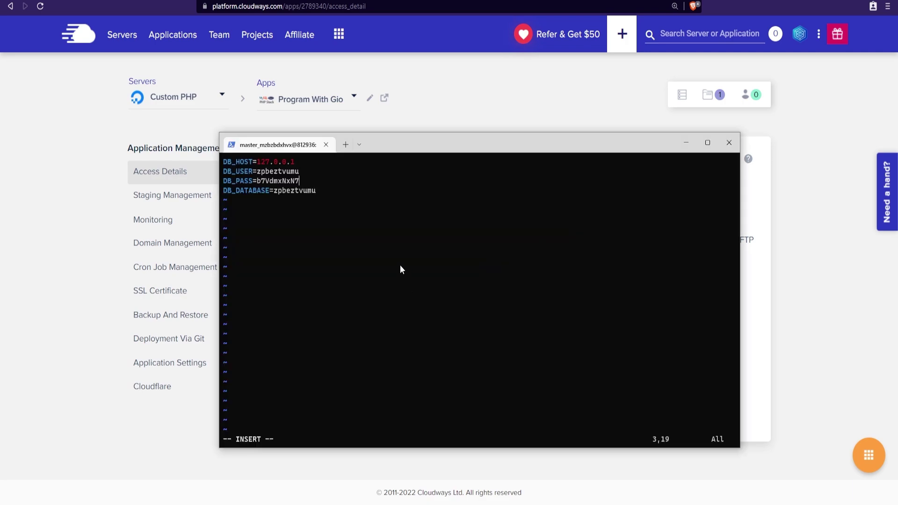
key("Escape")
type(":wq")
key("Return")
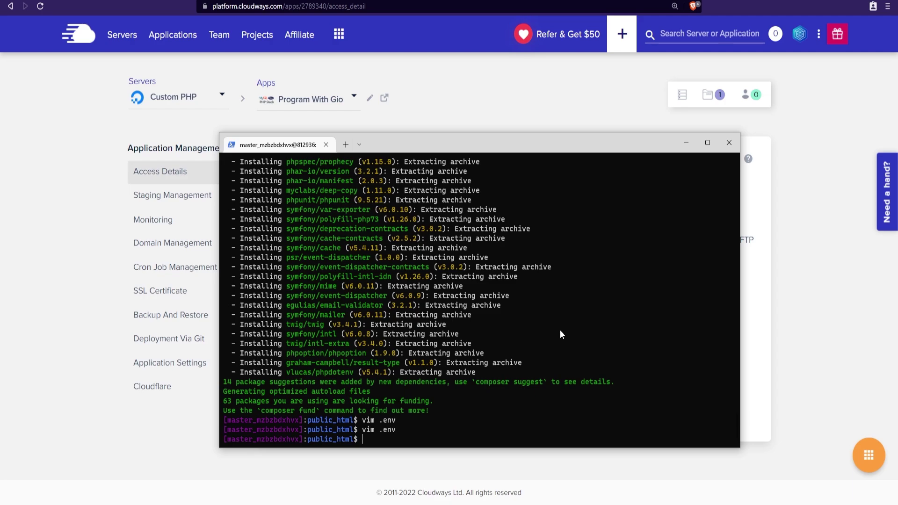
Run ./vendor/bin/doctrine-migrations migrate on the server and confirm with yes
type("./vendor/bin/do")
key("Tab")
key("Tab")
type("-m")
key("Tab")
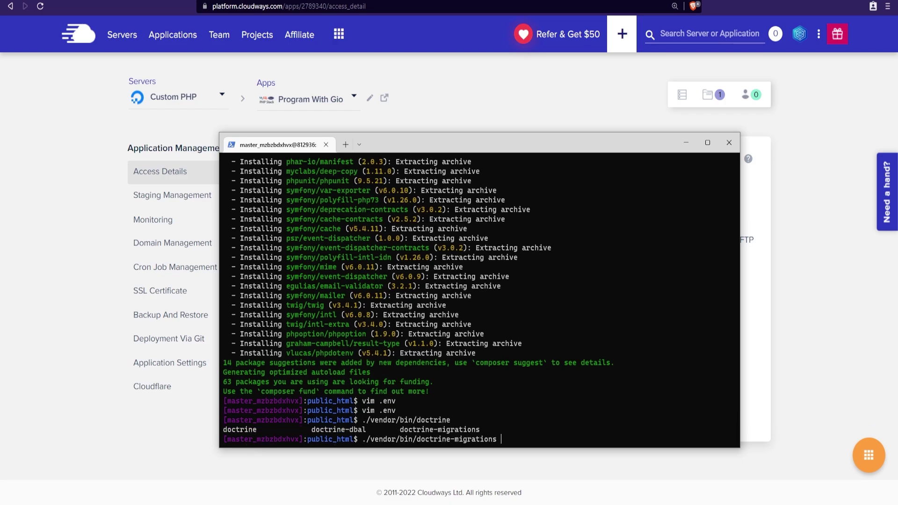
type("migrate")
key("Return")
type("yes")
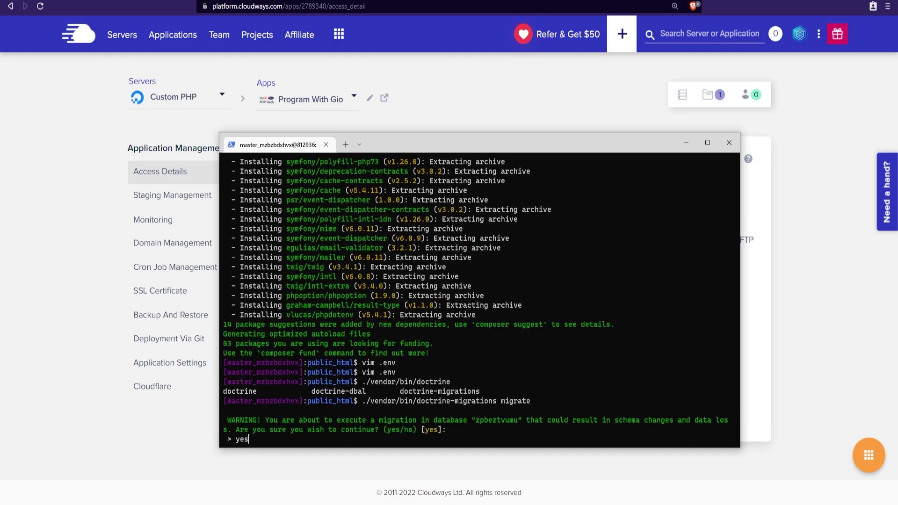
key("Return")
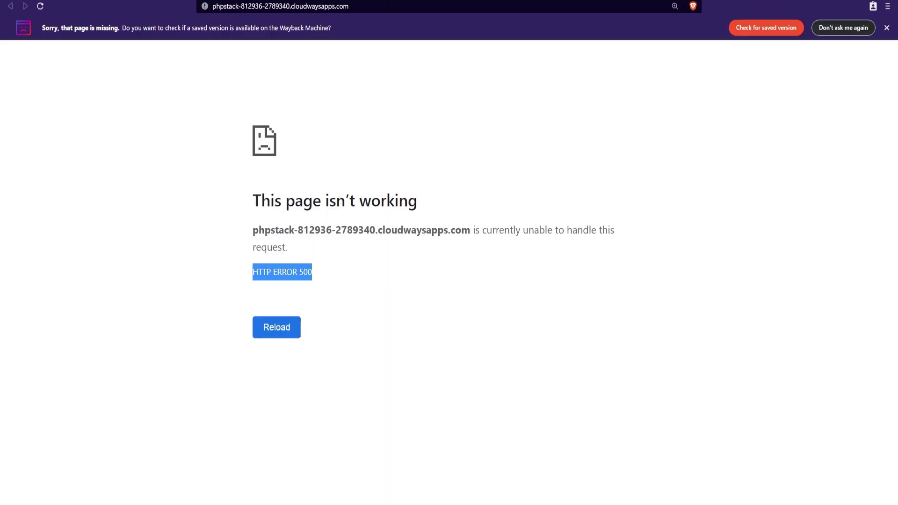
Reload the live Home page, then open /invoices showing the table with No Invoices Found
key("ctrl+r")
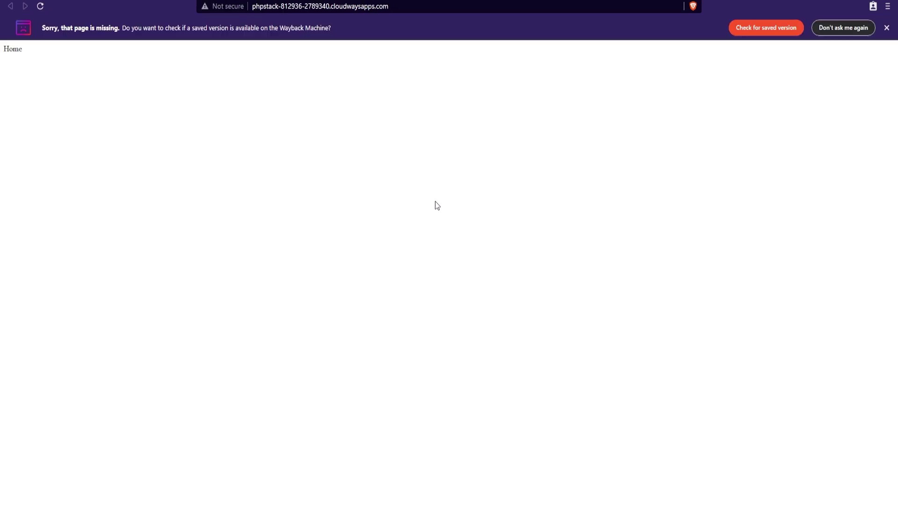
key("ctrl+plus")
key("ctrl+plus")
key("ctrl+plus")
key("ctrl+plus")
key("ctrl+plus")
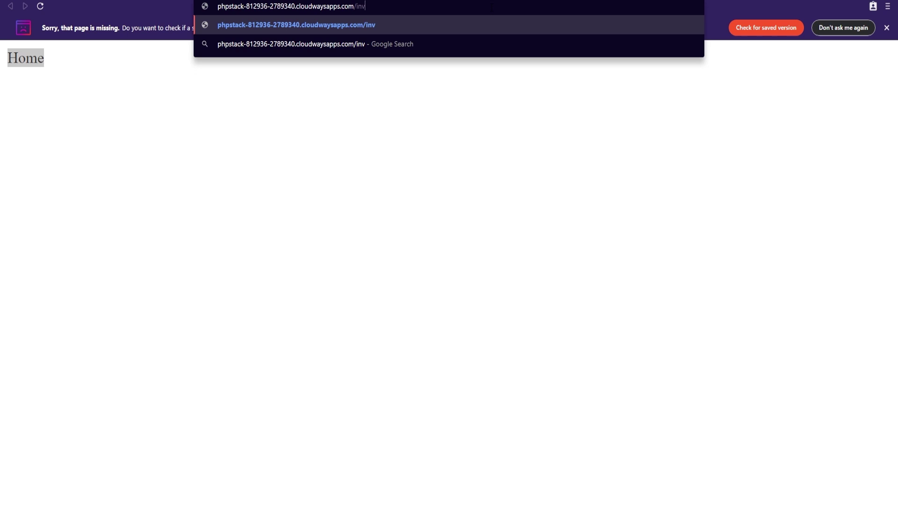
type("oices")
key("Return")
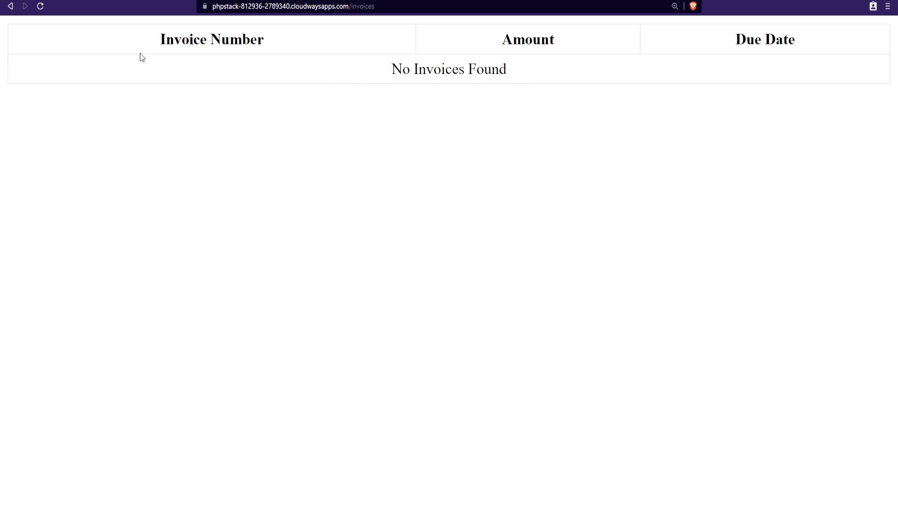
left_click_drag(368, 70, 587, 76)
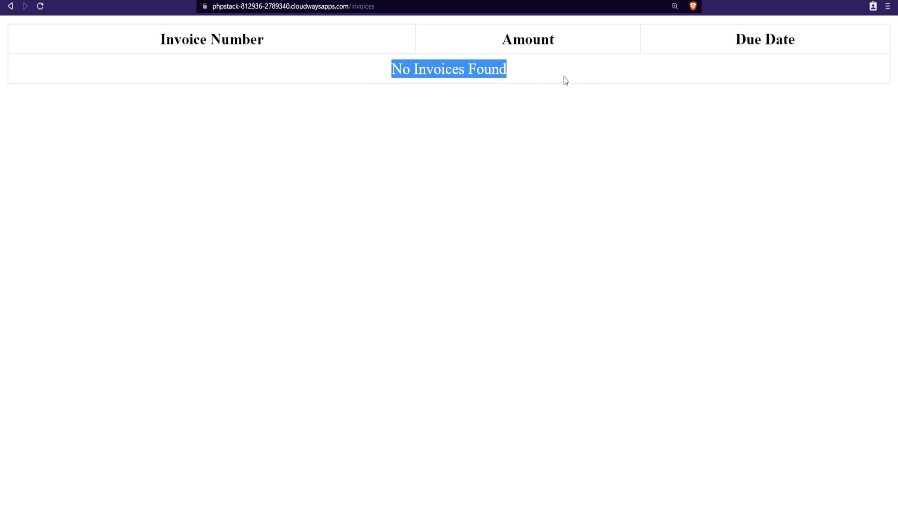
left_click_drag(143, 43, 261, 69)
left_click_drag(390, 69, 546, 80)
left_click_drag(396, 81, 667, 97)
In PhpStorm, open public/.htaccess and select its rewrite conditions and rule on lines 2–4
key("alt+Tab")
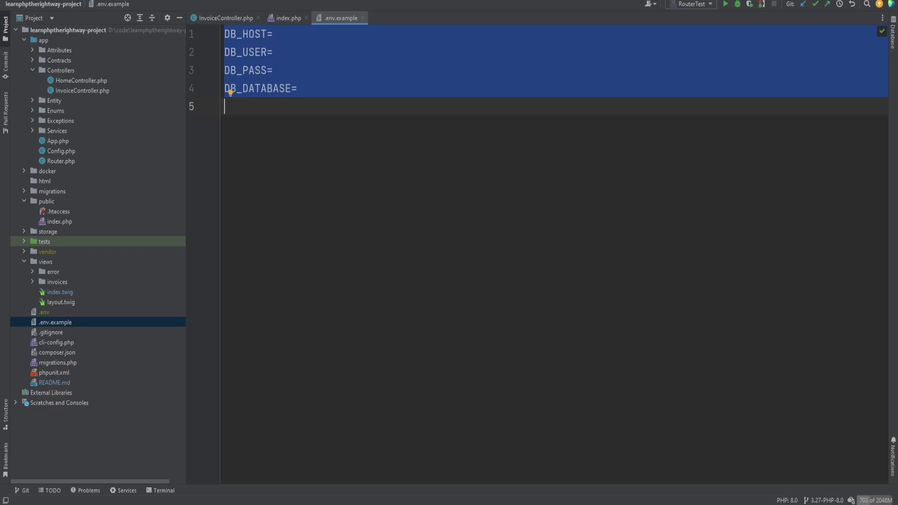
double_click(67, 212)
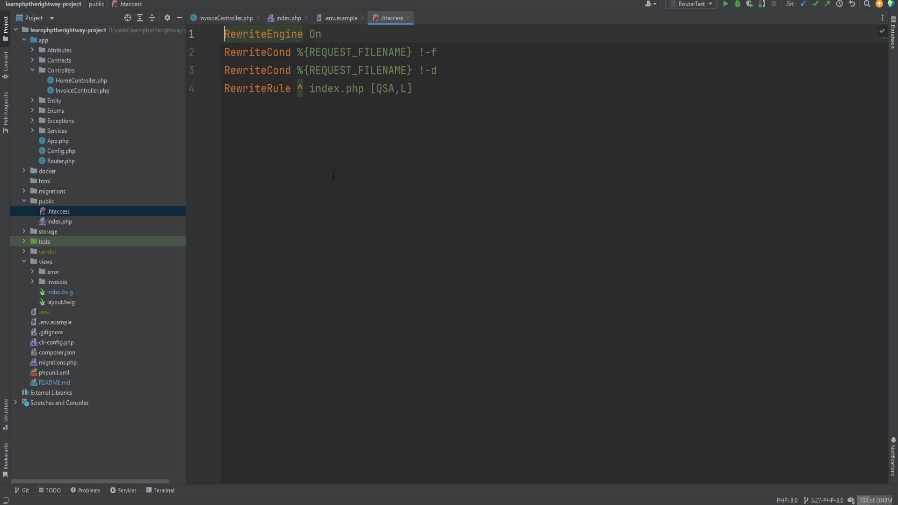
left_click_drag(414, 88, 184, 34)
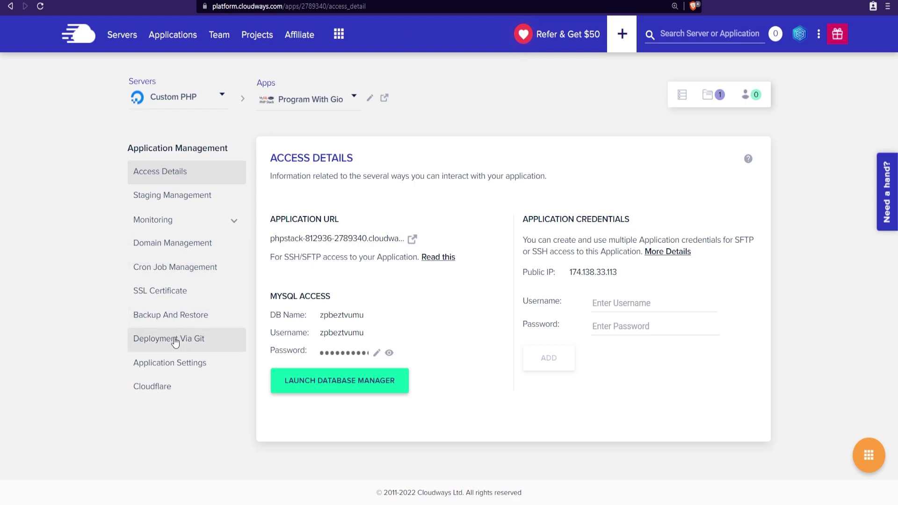
Go to Deployment Via Git to show branch 3.27-PHP-8.0 with path public_html/ and the Pull button
left_click(177, 334)
scroll(227, 395, "down", 2)
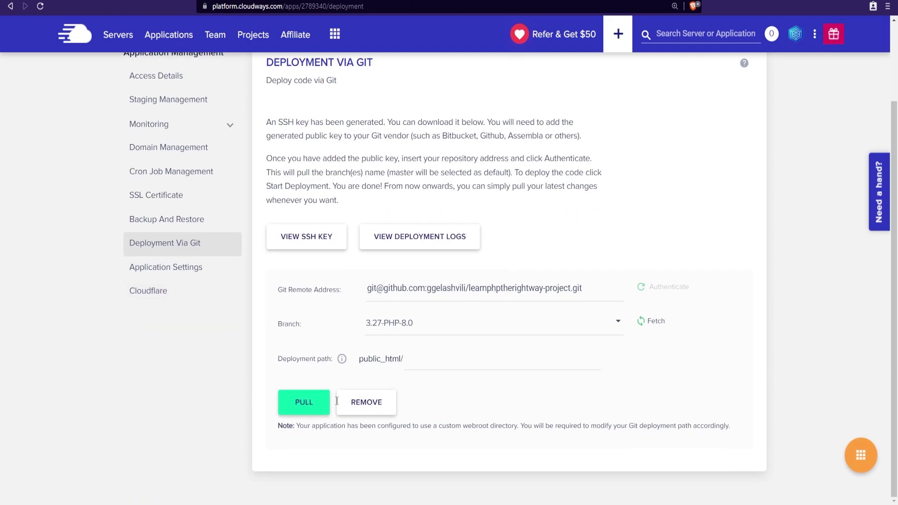